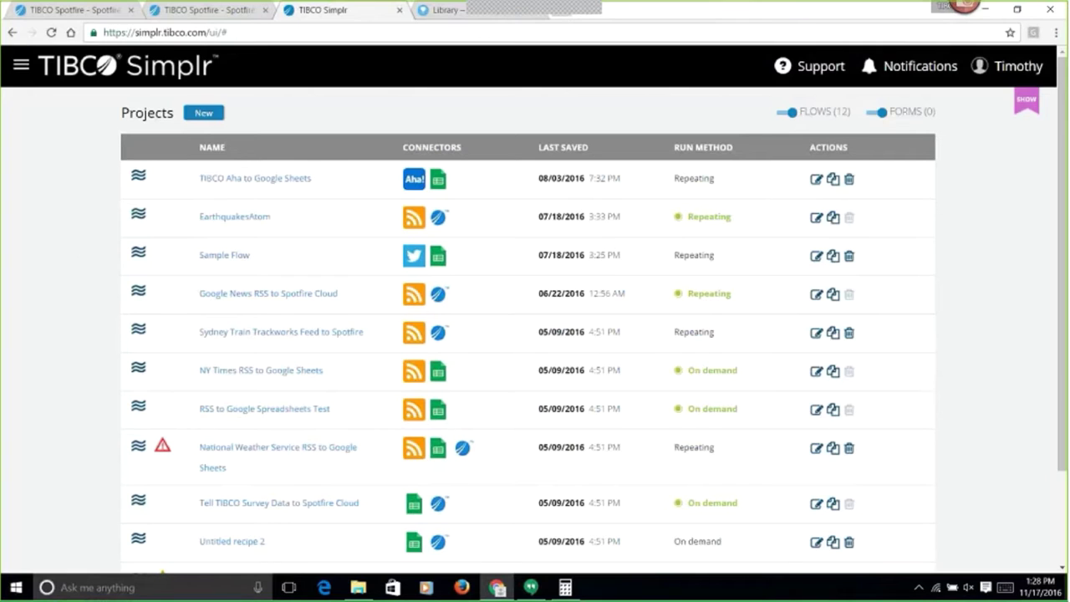
Create a new untitled flow with a timer trigger and search the connectors for 'Twitt'.
click(21, 65)
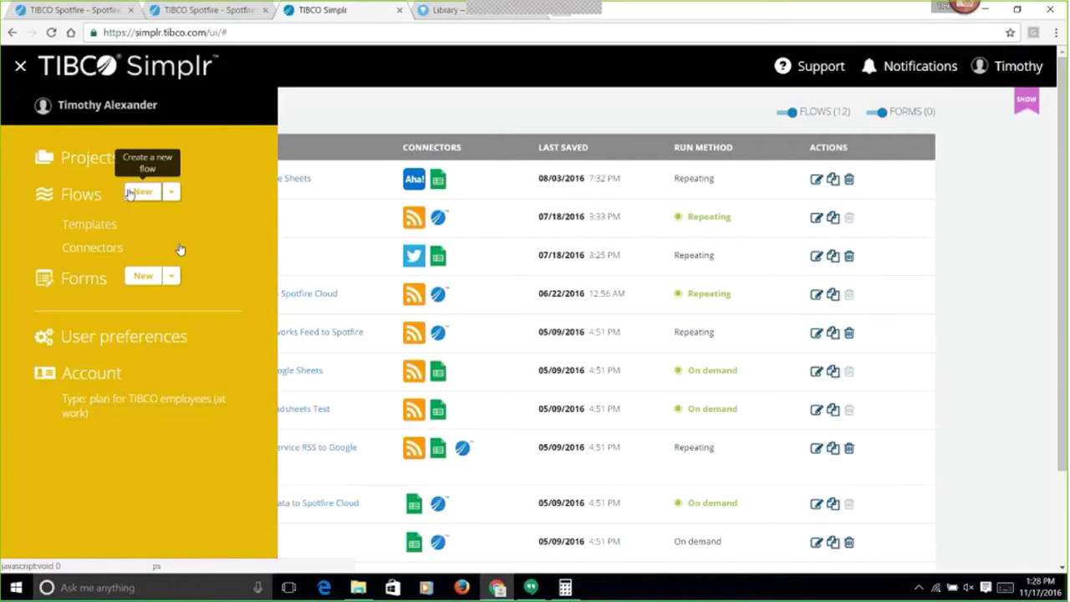
click(139, 194)
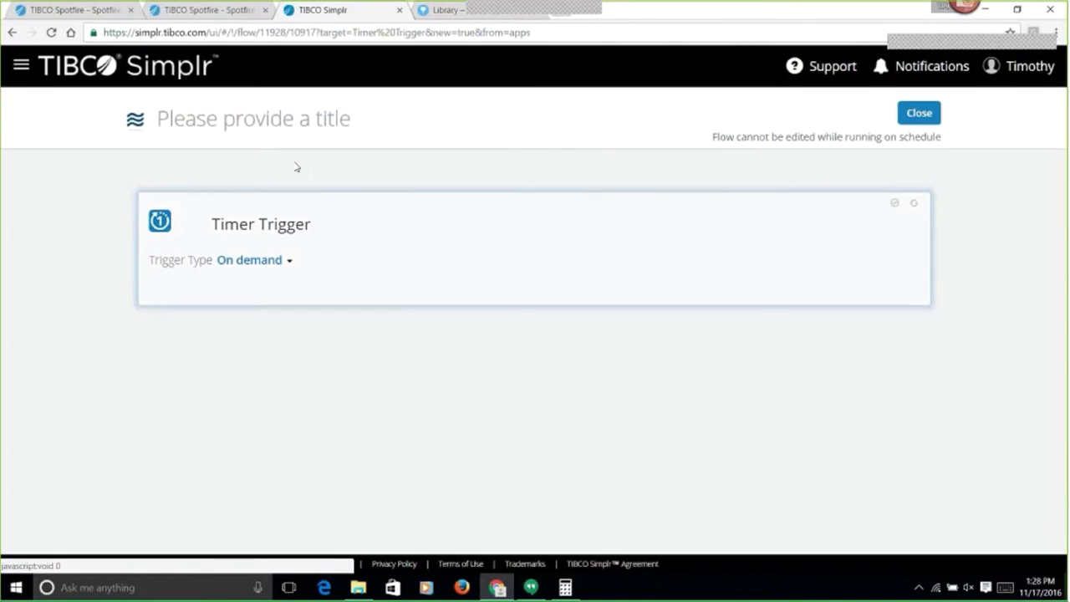
click(180, 207)
text(Twi)
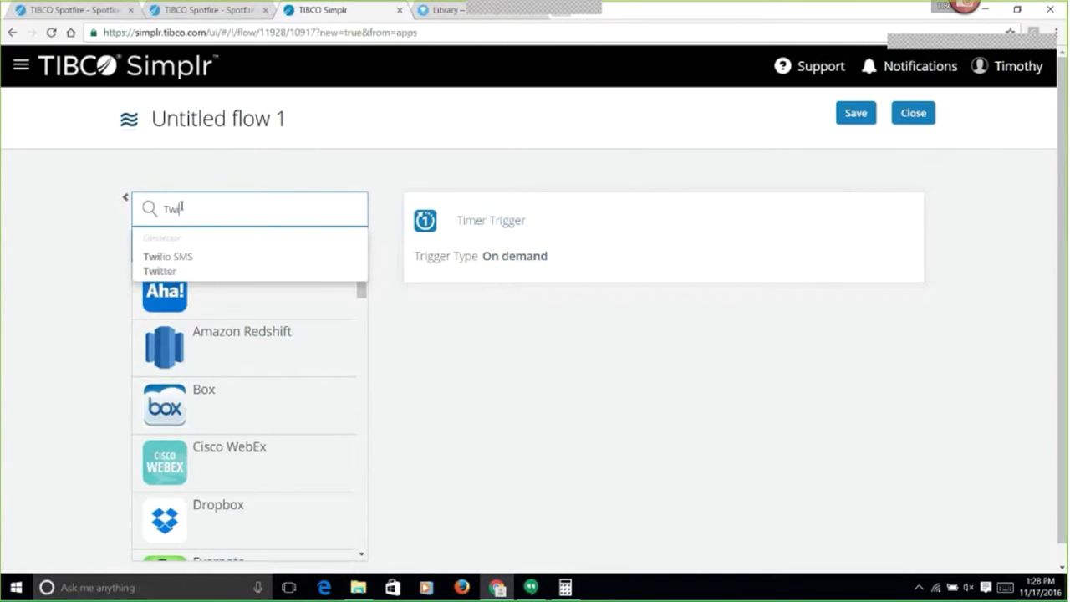
text(tt)
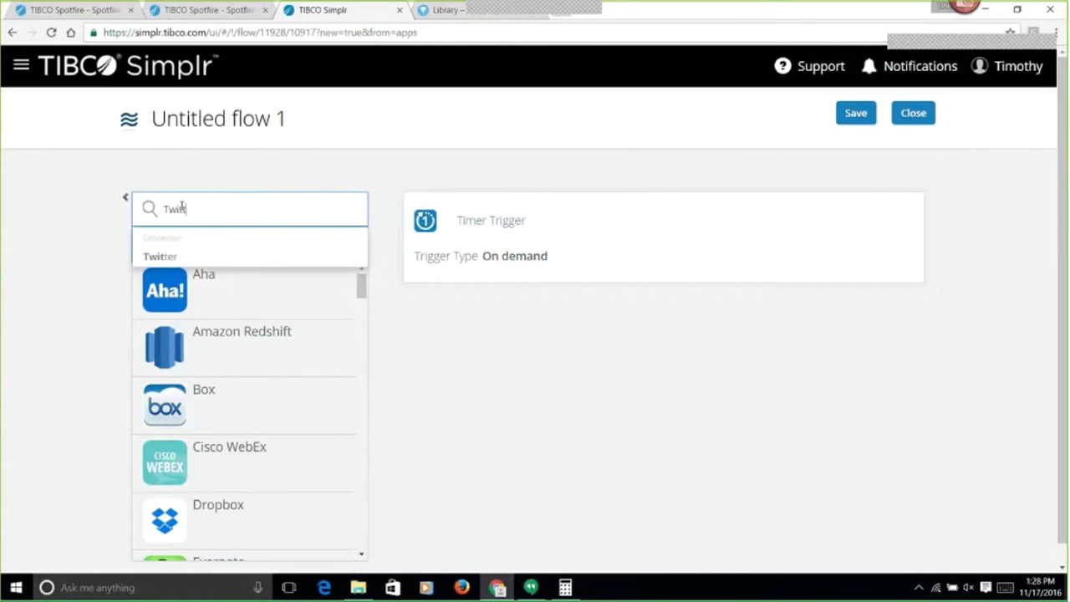
Add the Twitter connector after the timer trigger using the linked Twitter account.
click(163, 256)
drag(217, 258, 585, 335)
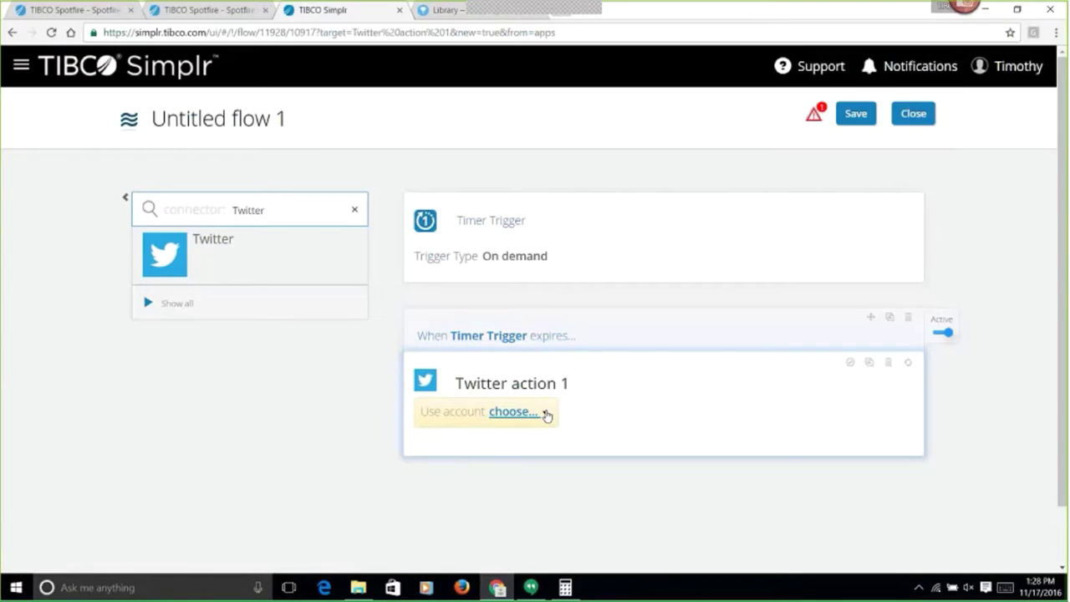
click(544, 413)
click(540, 475)
Set the Twitter action to 'get tweets sent by' and enter the user's Twitter handle.
click(727, 413)
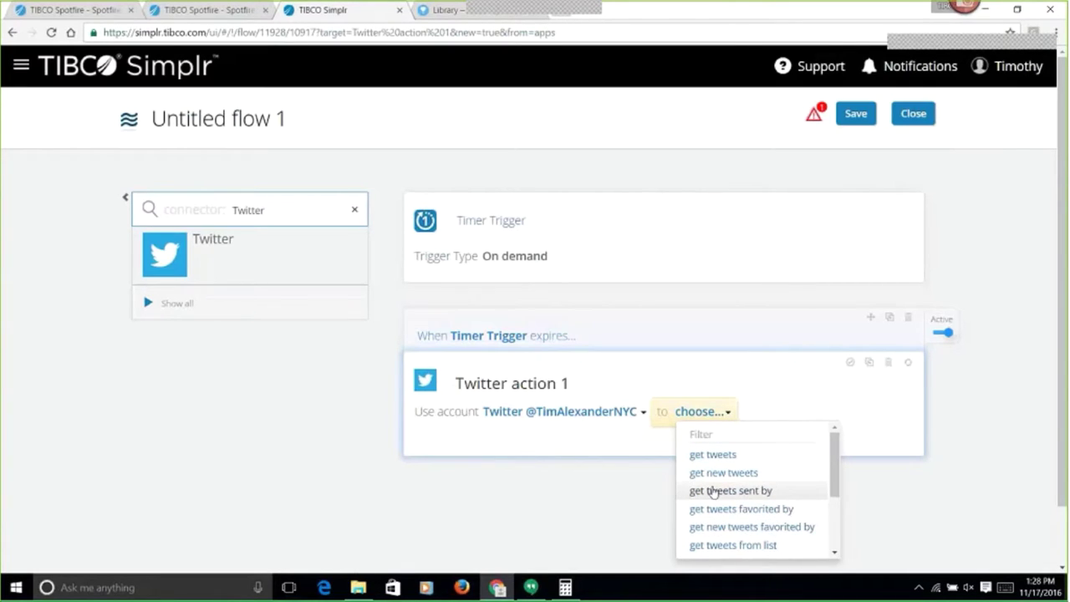
click(729, 495)
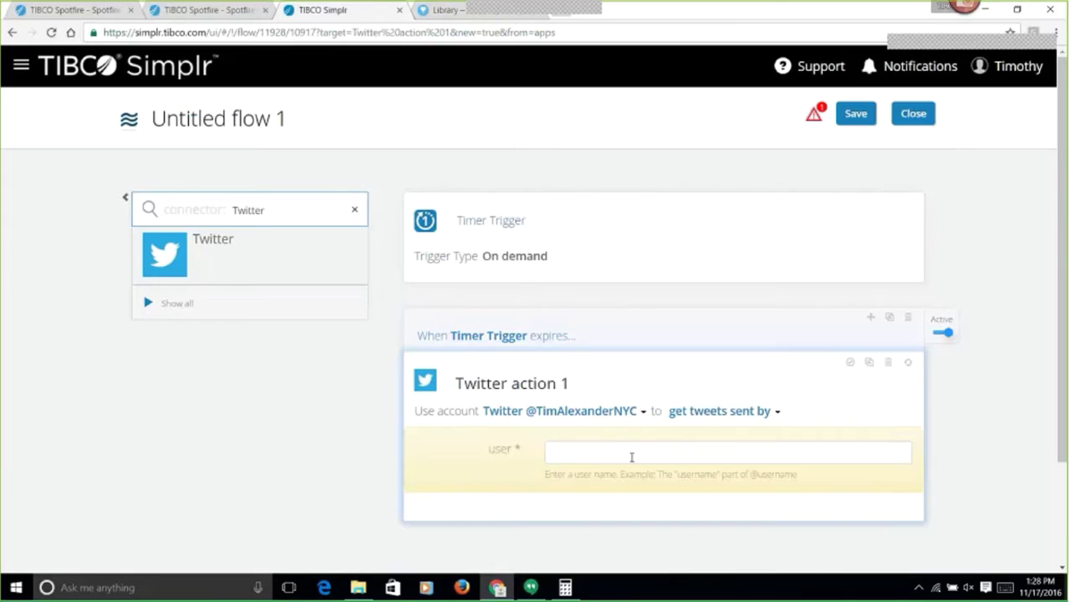
click(609, 454)
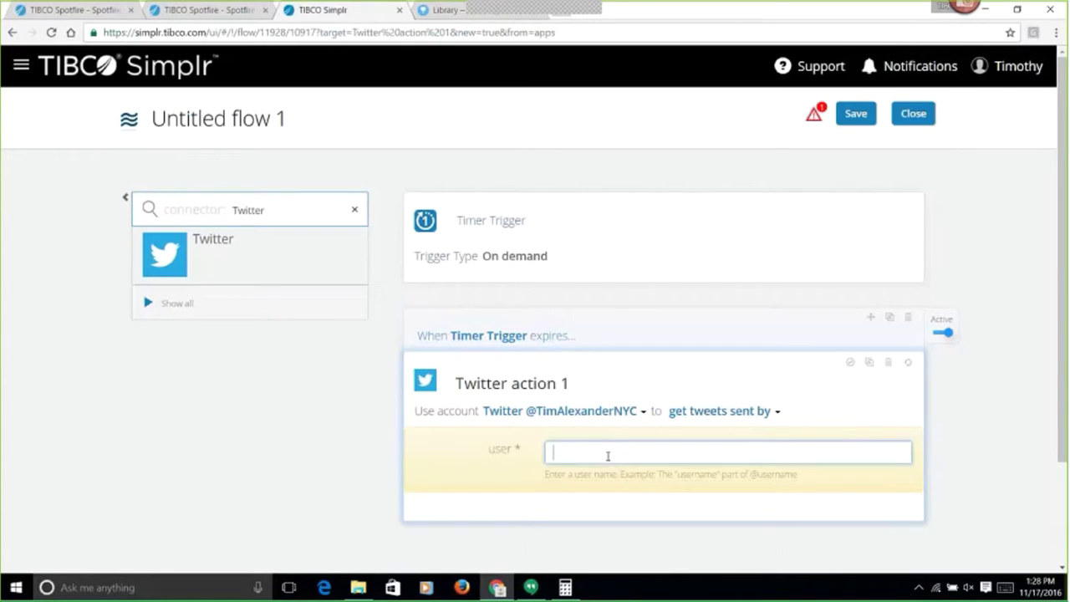
text(realDonal)
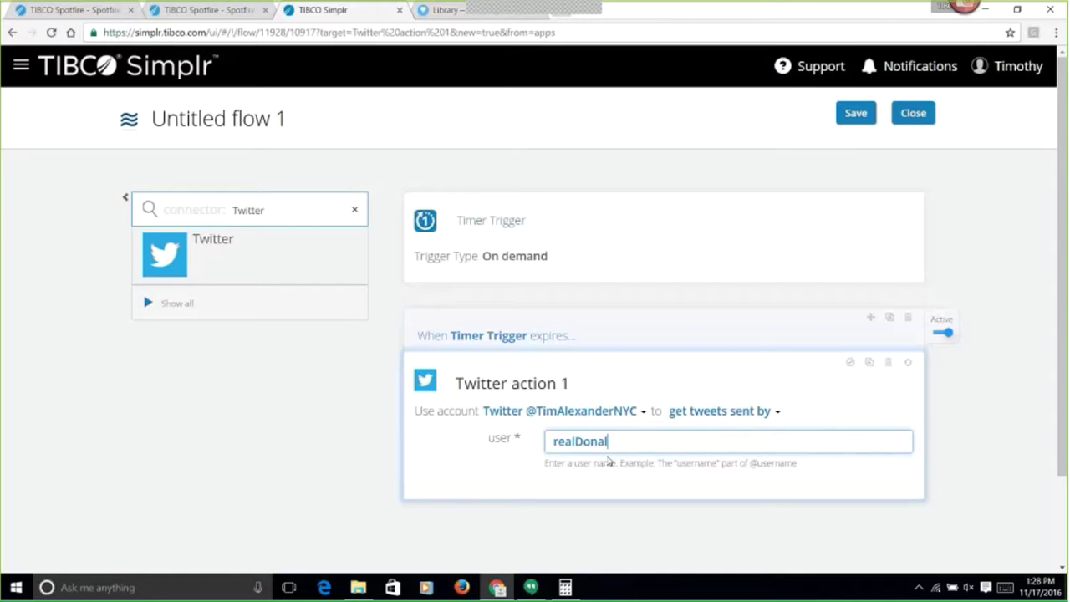
text(dTrump)
click(480, 496)
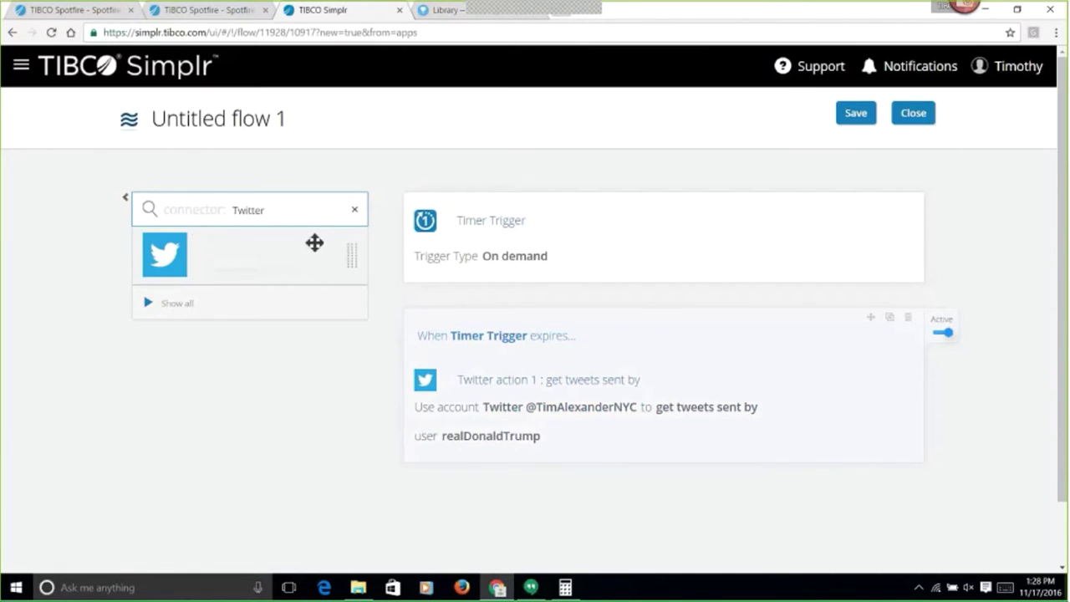
Add a TIBCO Spotfire action on the Spotfire Cloud account that creates a new file.
key(BackSpace)
key(BackSpace)
key(BackSpace)
key(BackSpace)
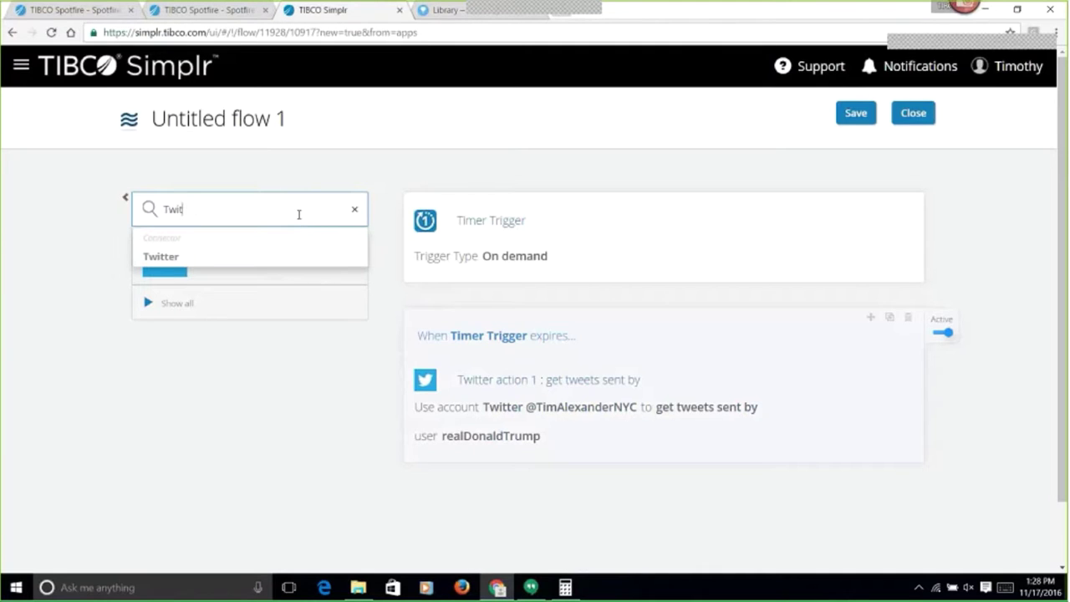
key(BackSpace)
key(BackSpace)
key(BackSpace)
key(BackSpace)
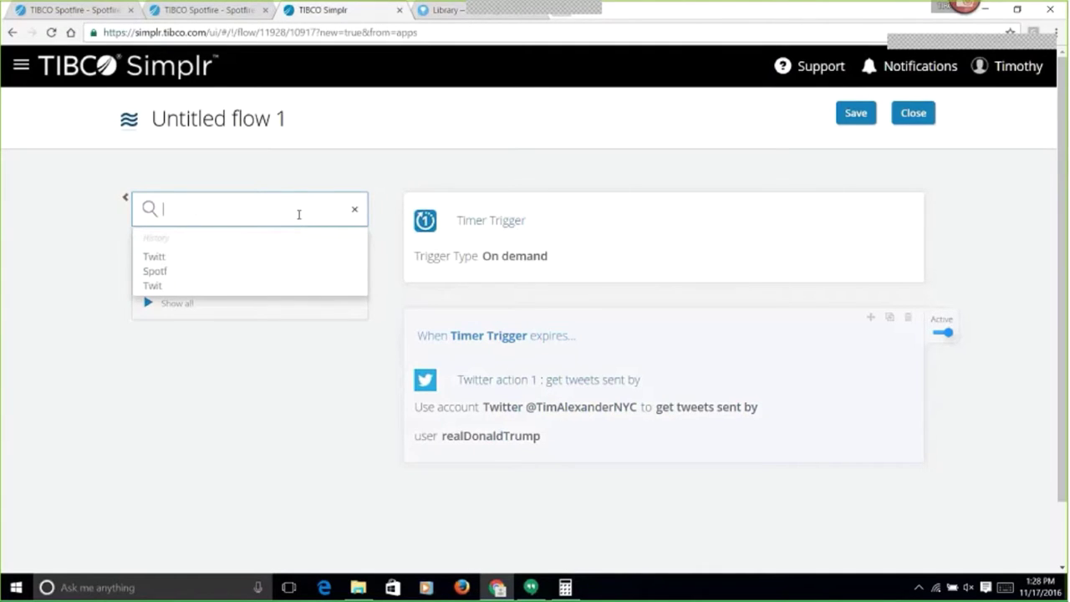
text(Spotfire)
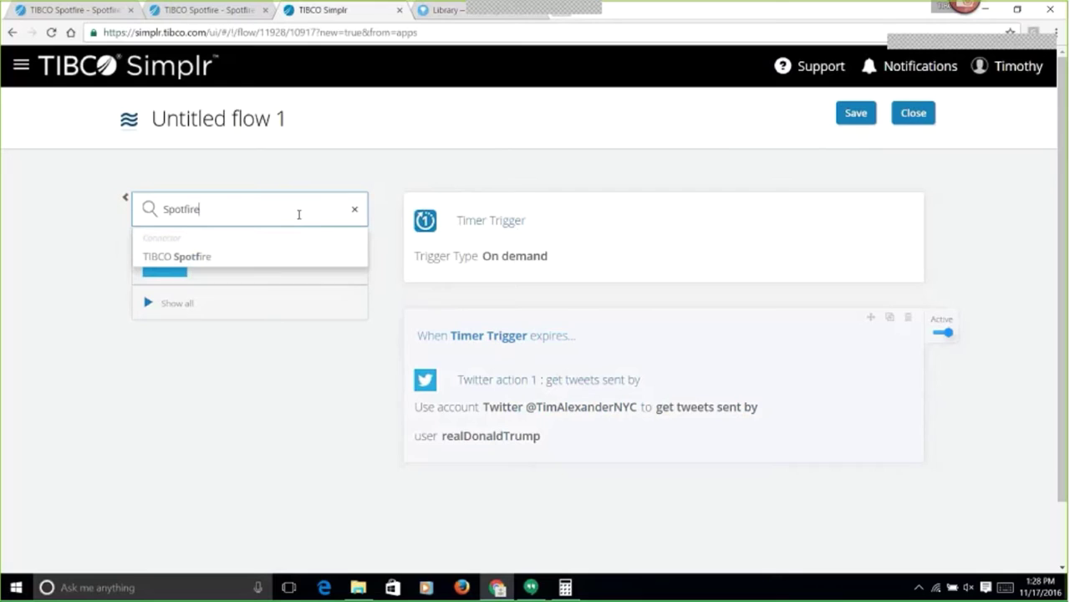
click(228, 261)
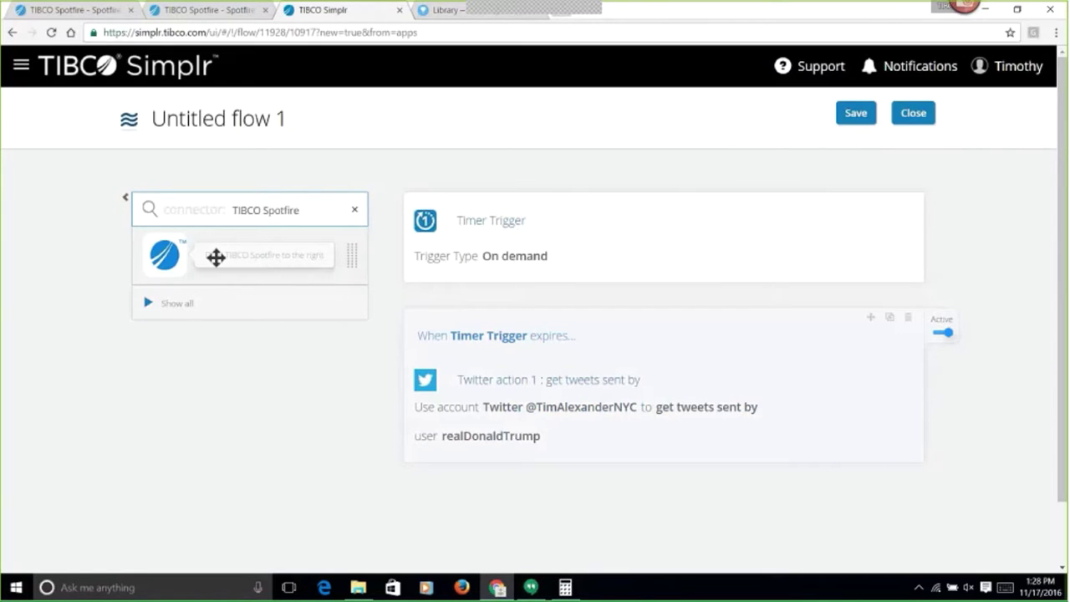
drag(209, 253, 530, 500)
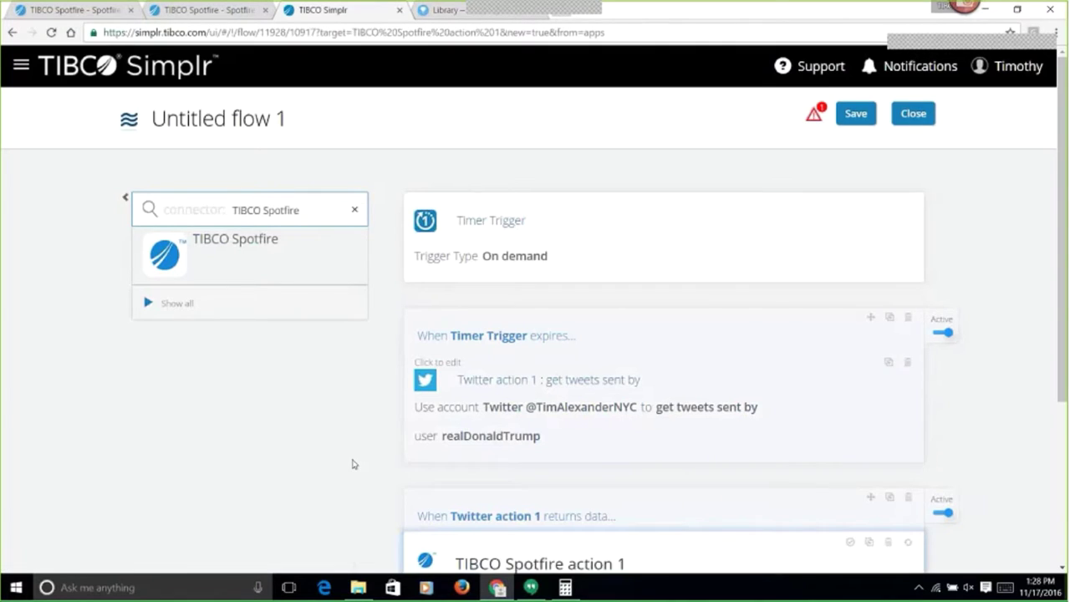
click(545, 348)
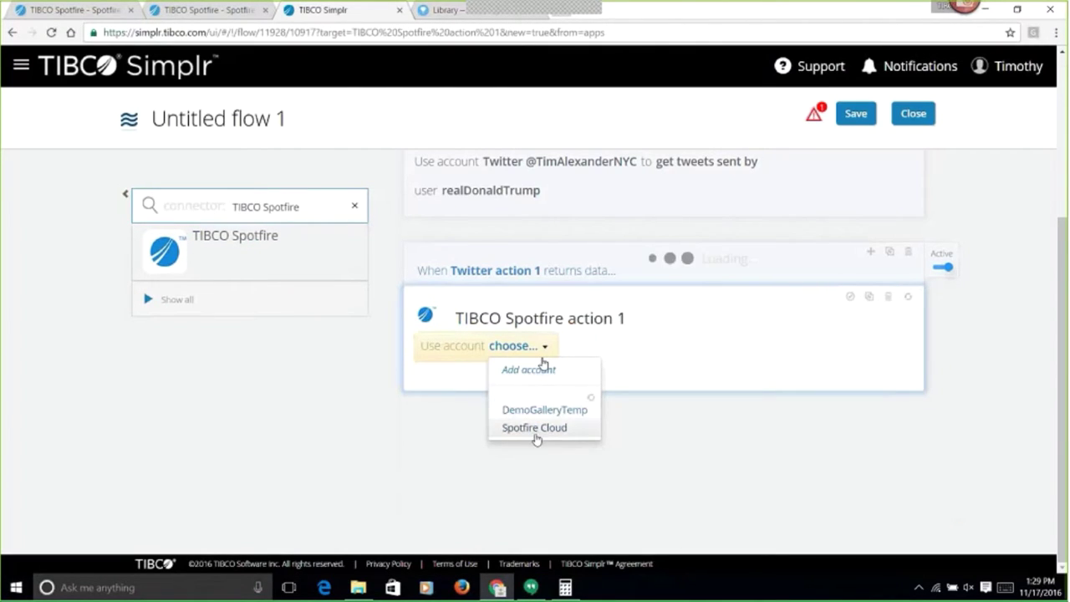
click(535, 428)
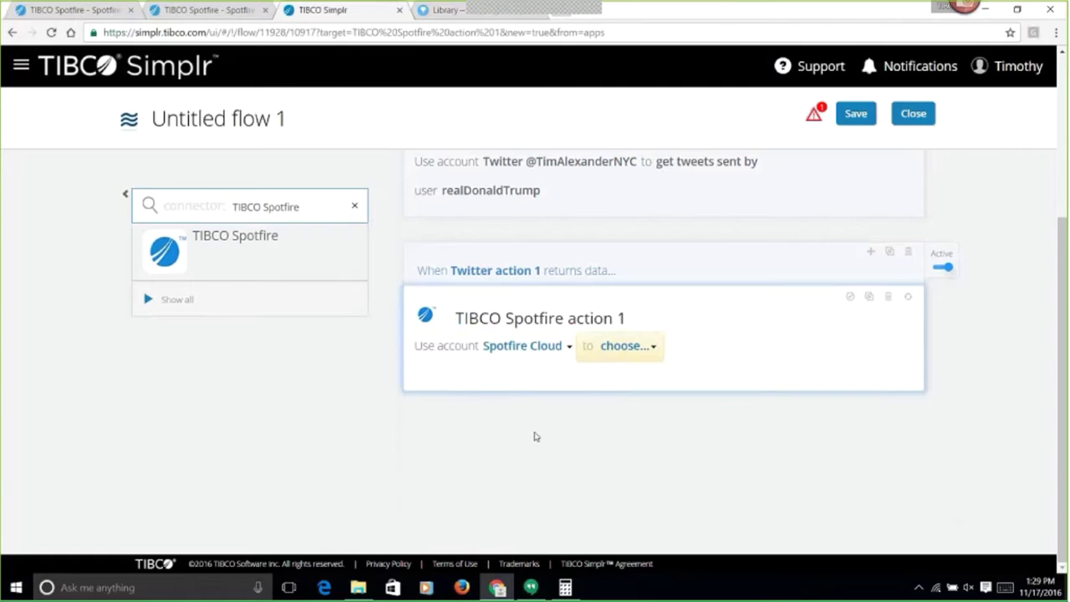
click(640, 347)
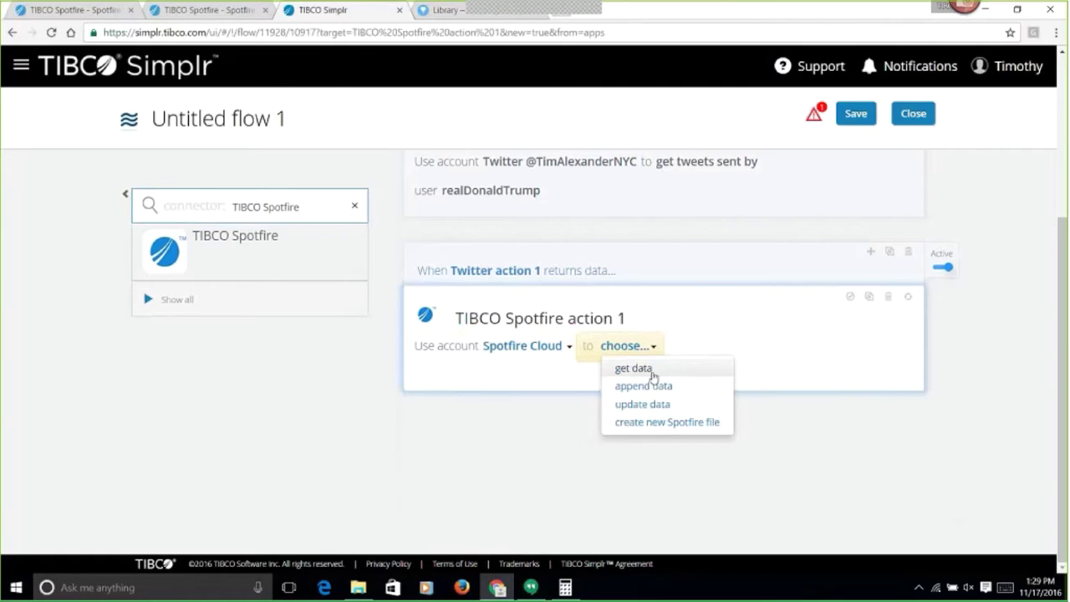
click(636, 422)
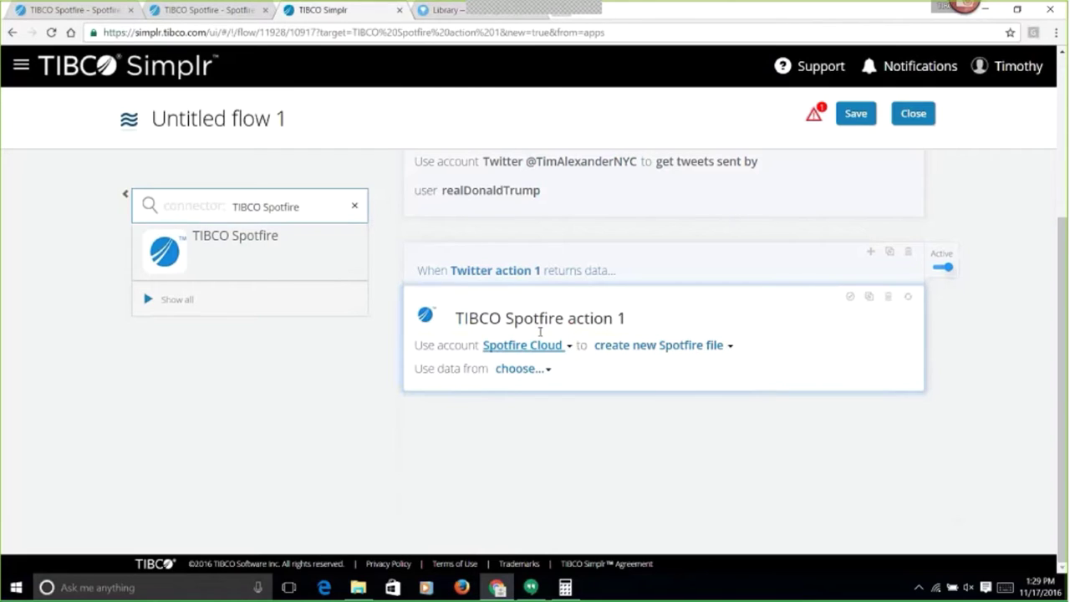
Feed it Twitter action 1 data, with path 'EXAMPLE TRUMP TWEETS' and file name 'TRUMPTWEETDATA'.
click(543, 372)
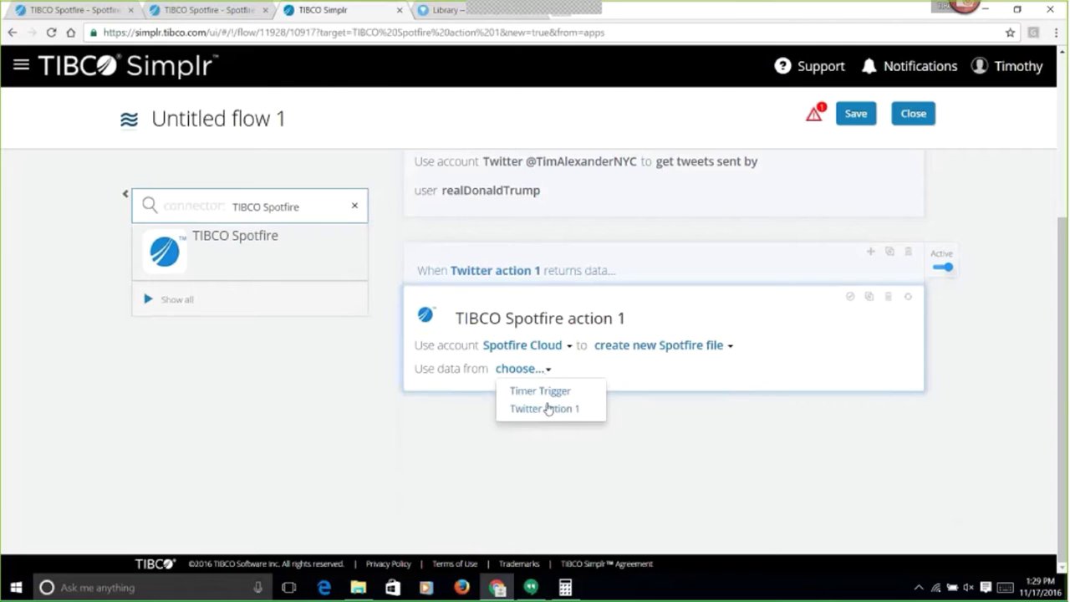
click(541, 411)
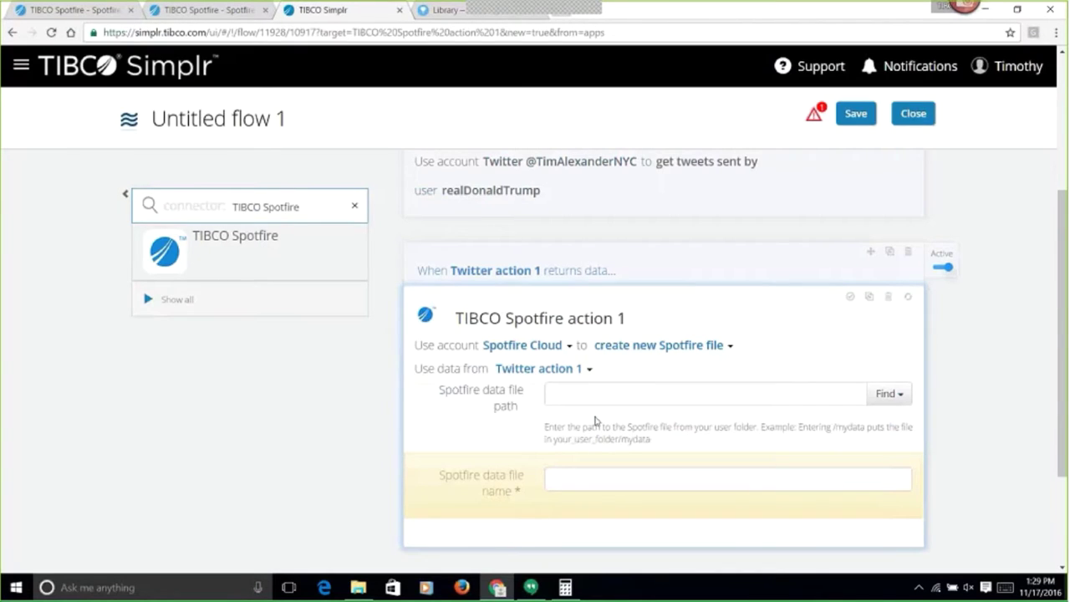
click(591, 390)
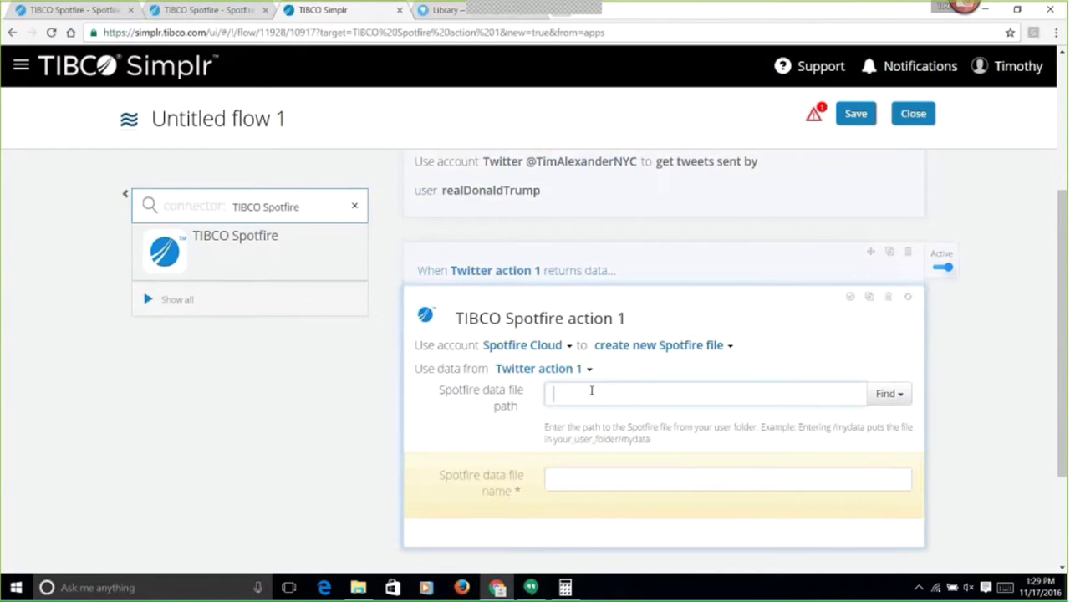
text(EXAMPLE TR)
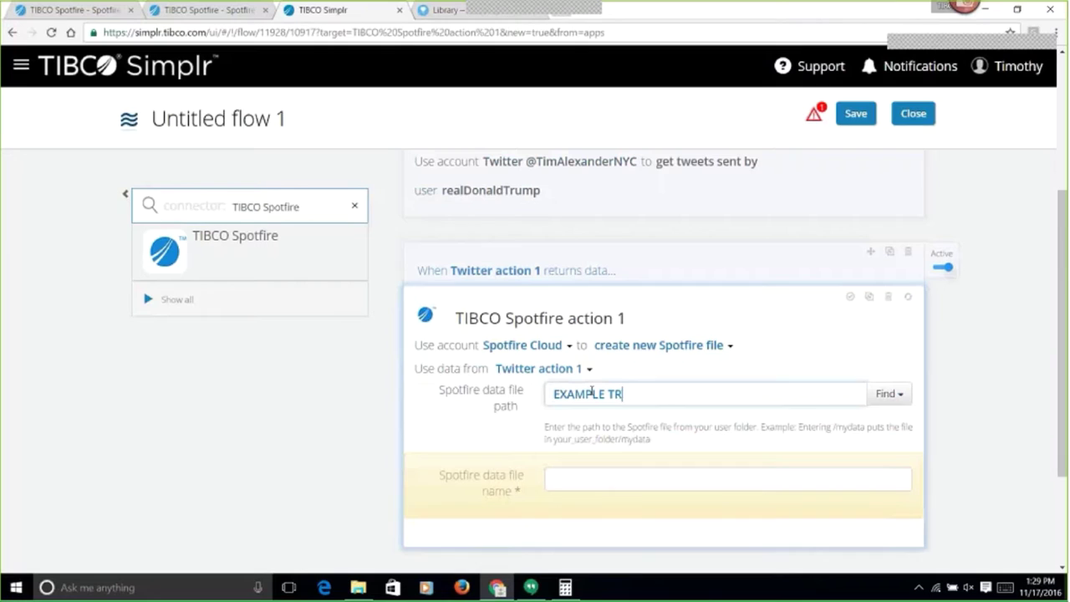
text(UMP TWE)
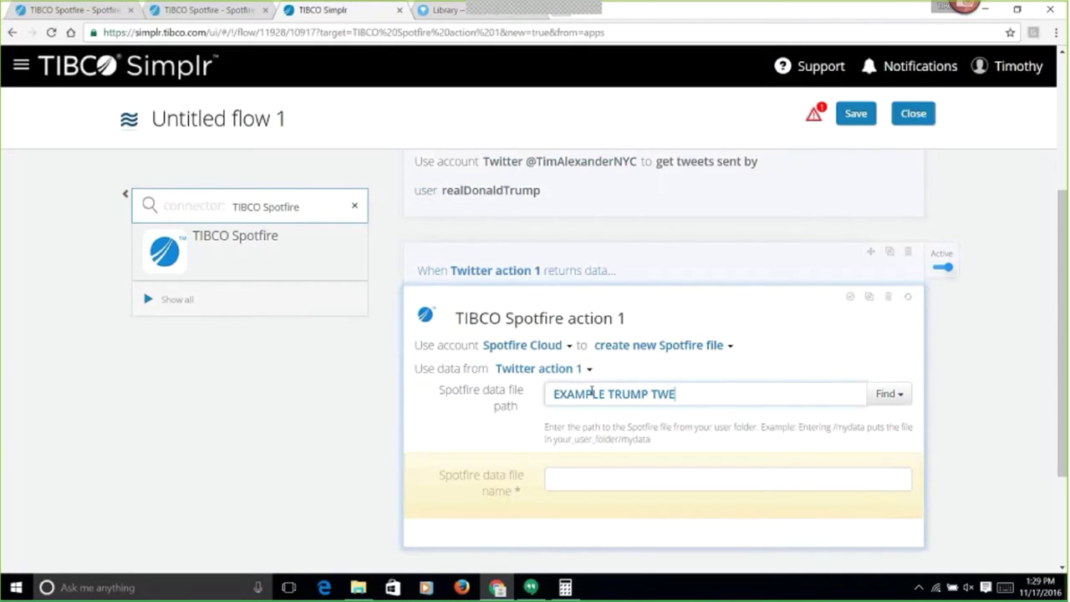
text(ETS)
click(583, 478)
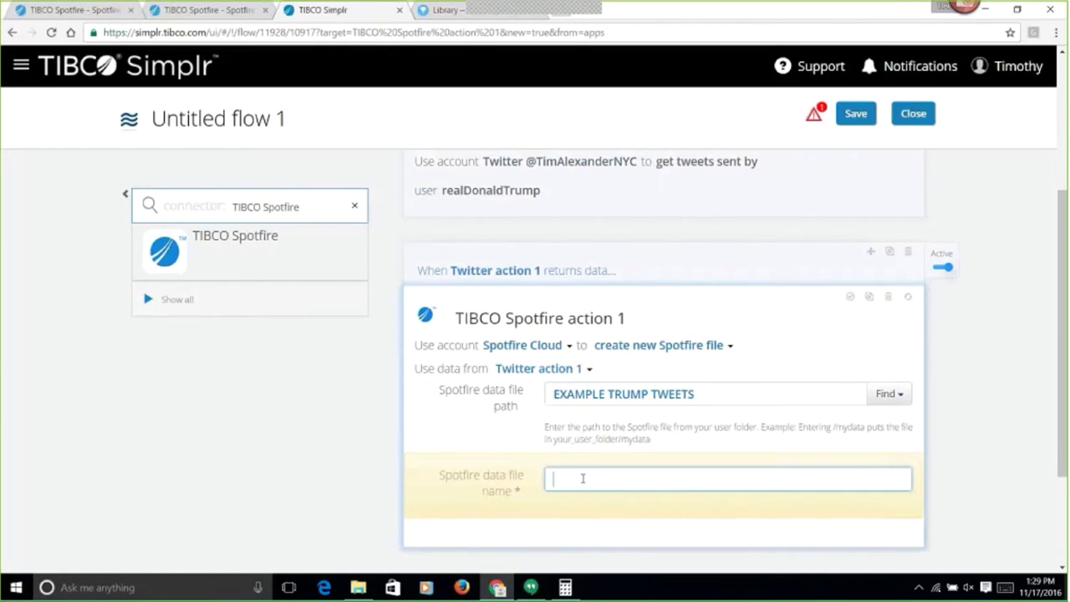
text(TRUMPTW)
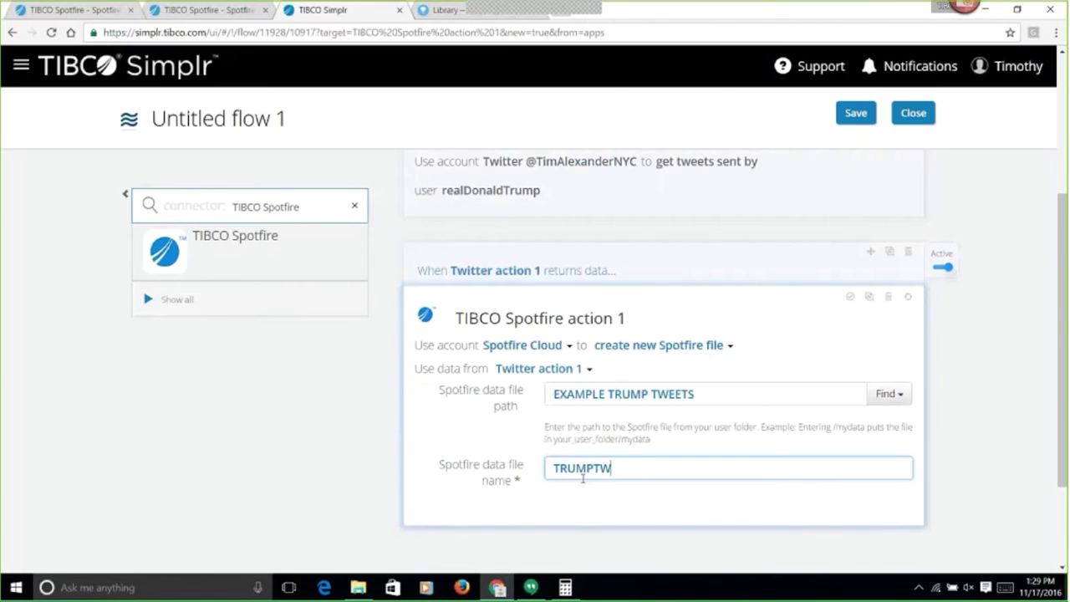
text(EETDATA)
Close the Spotfire action card, retitle the flow 'Send Trump Tweets to Spotfire', and save it.
click(953, 442)
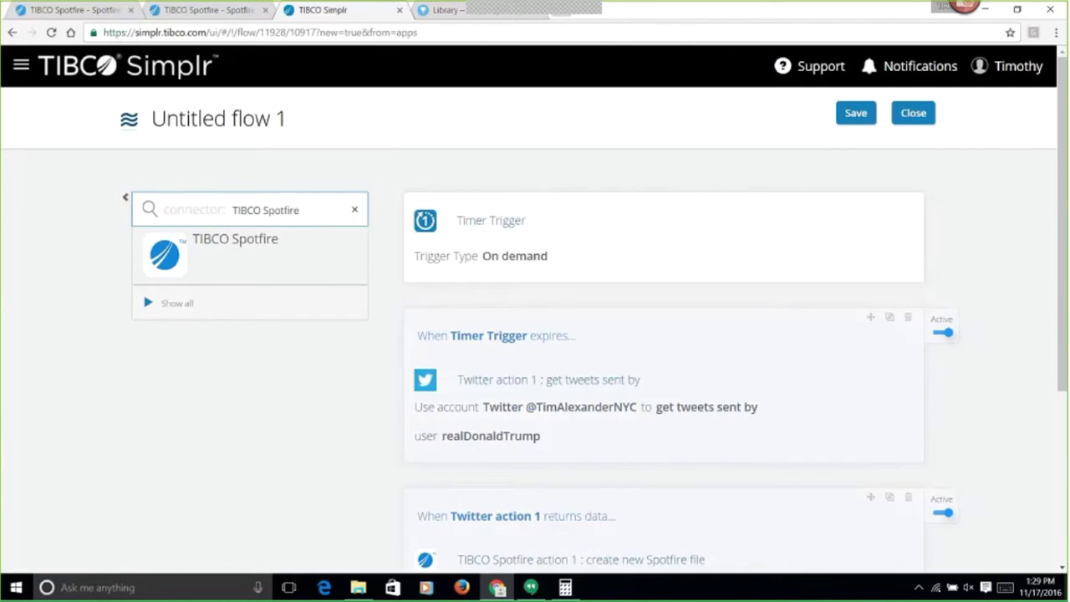
click(365, 115)
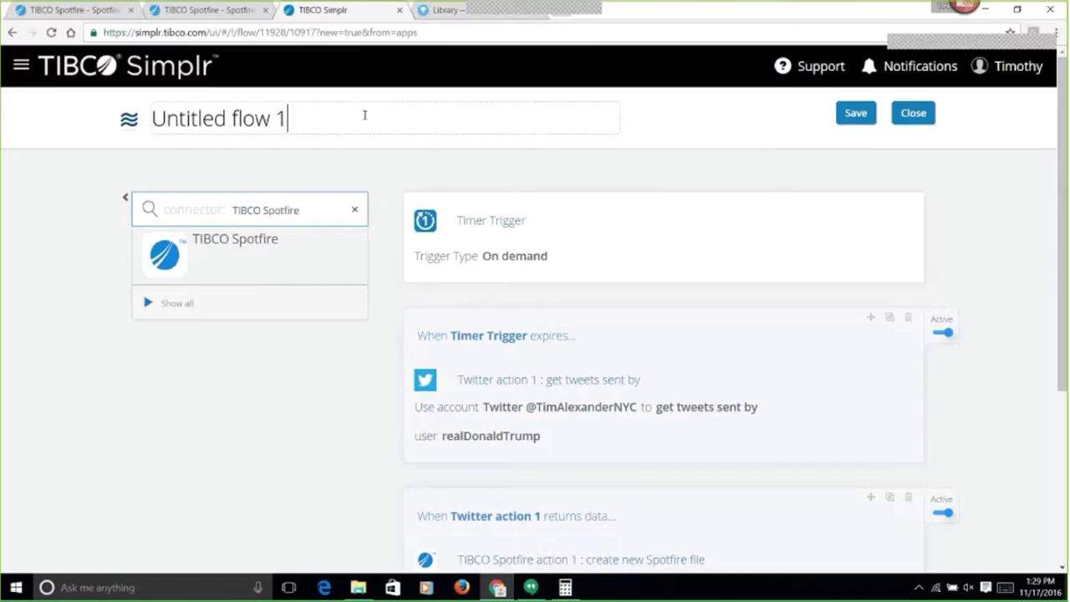
key(ctrl+a)
text(Send )
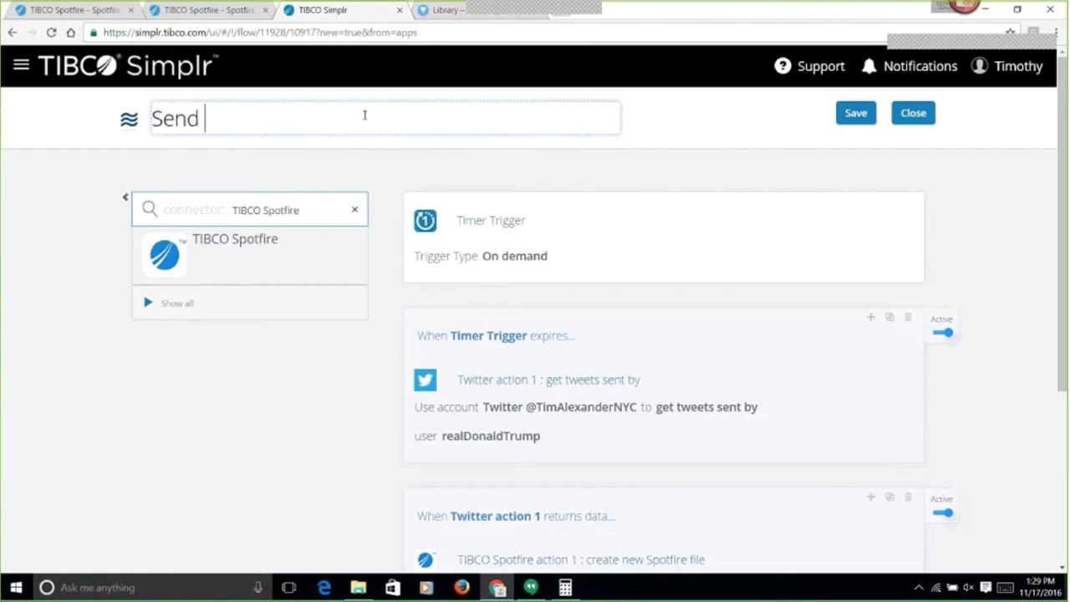
text(Trump Twee)
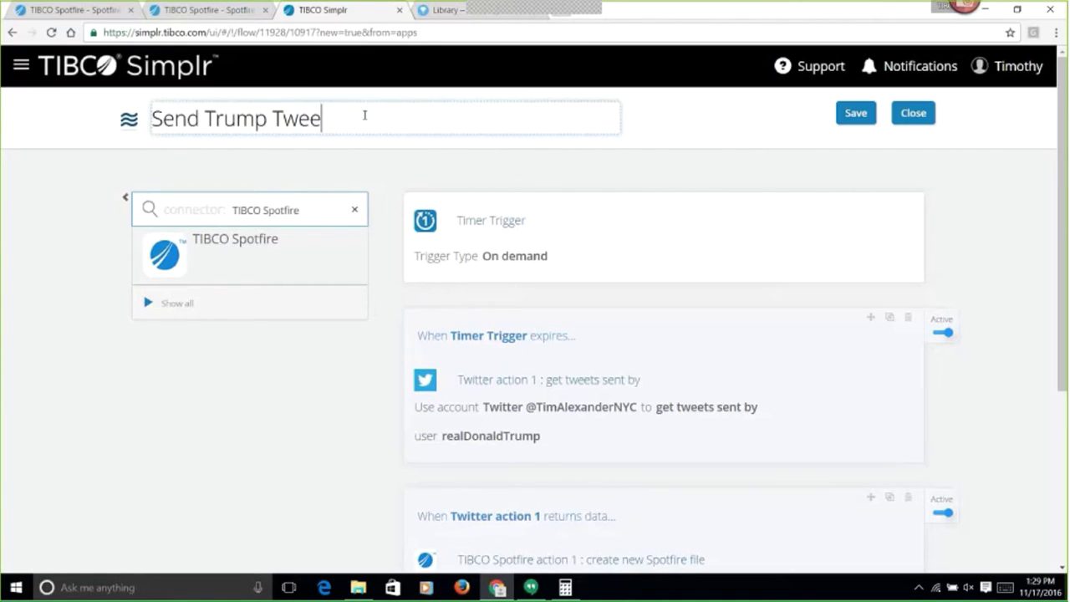
text(ts to Spotfire)
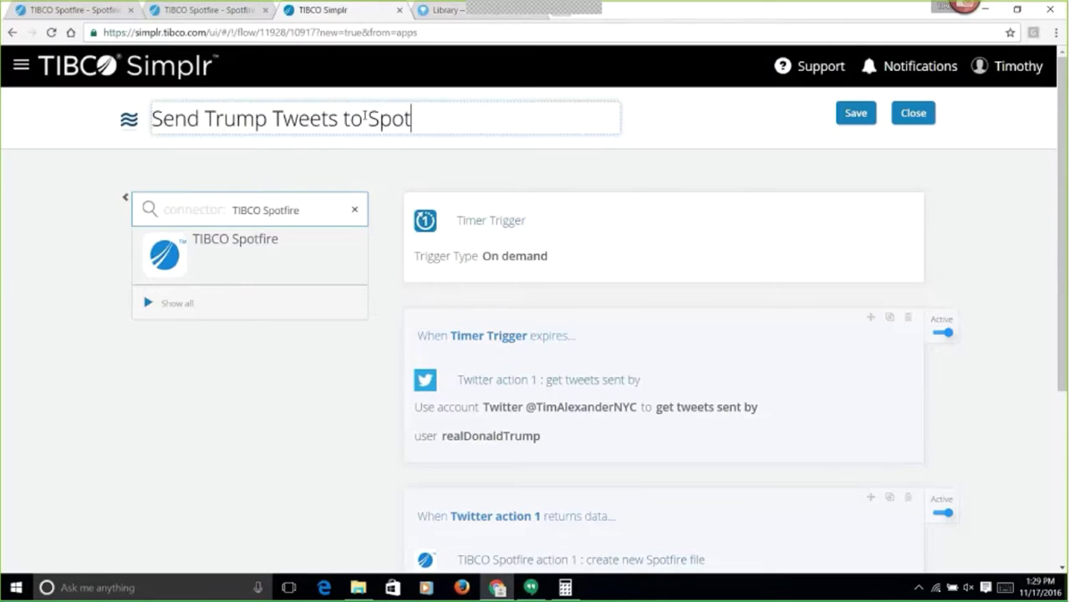
click(664, 158)
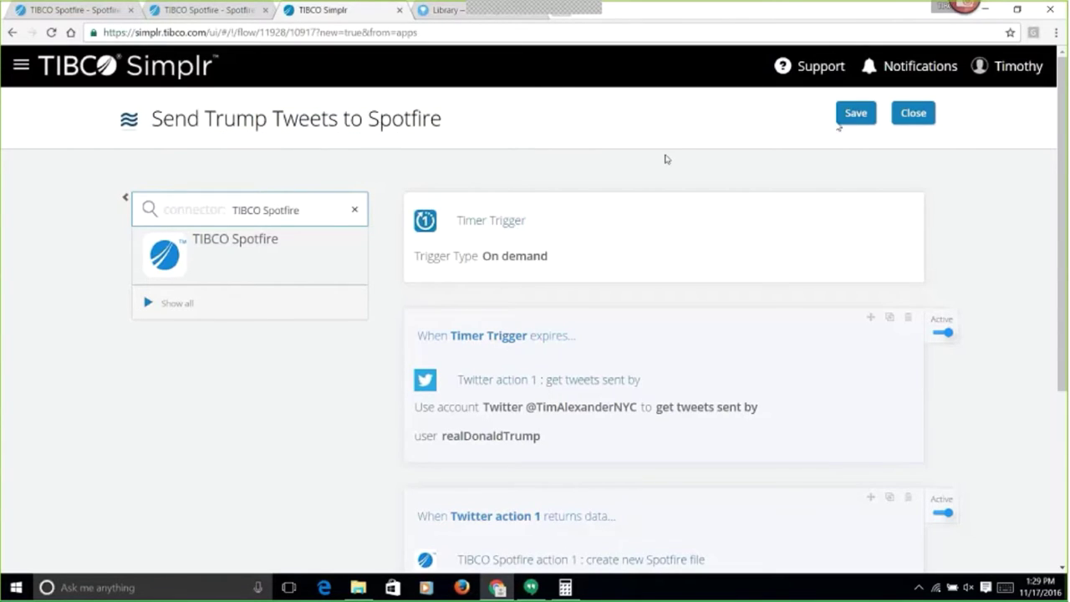
click(851, 122)
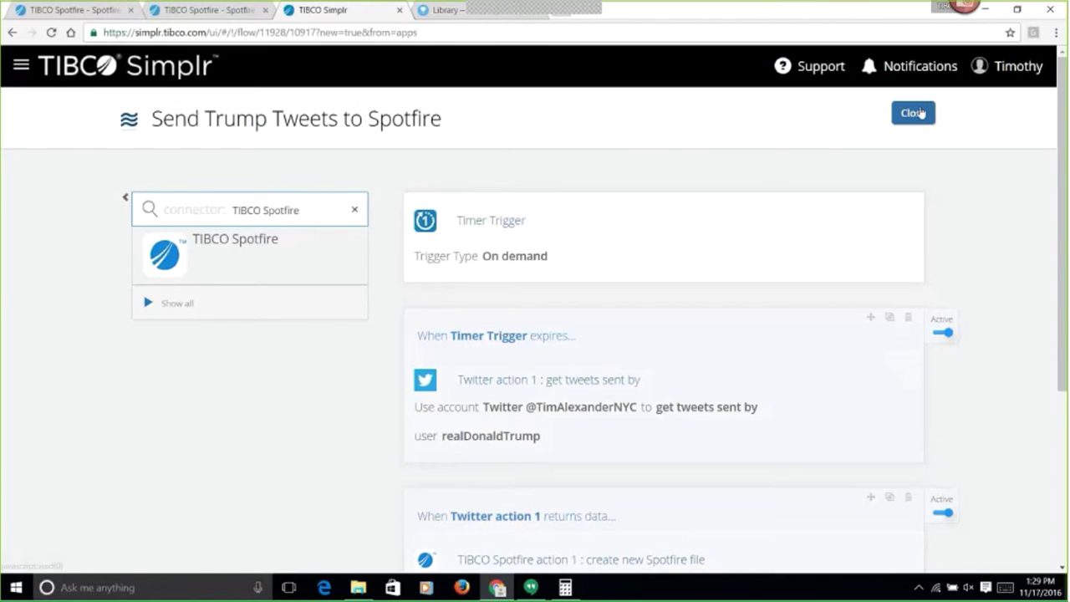
Run the flow now and check the succeeded job's log: 35 rows sent in about 7.6 seconds.
click(921, 112)
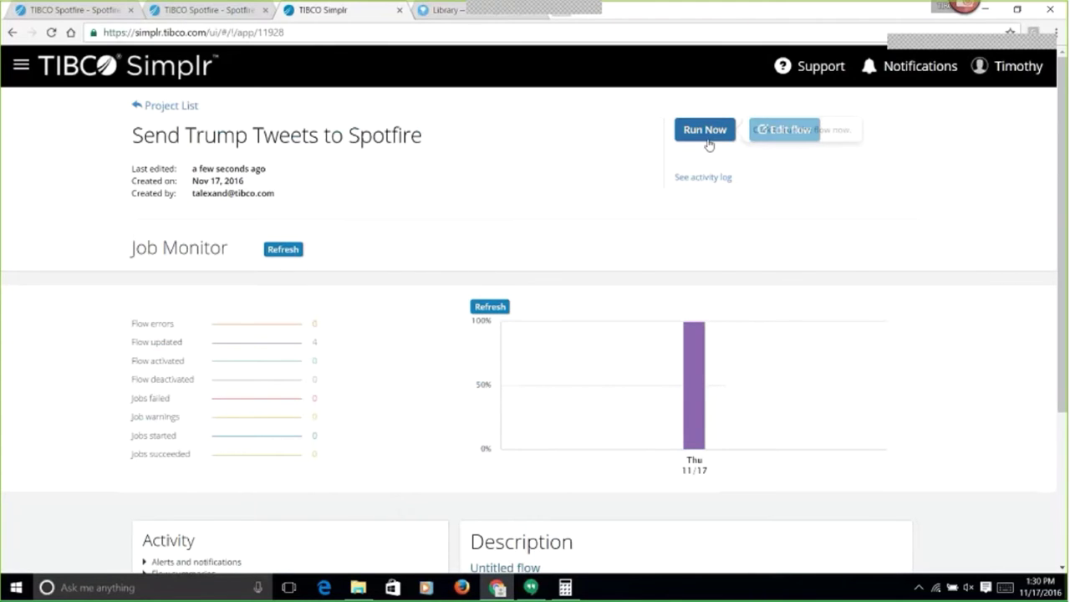
click(699, 134)
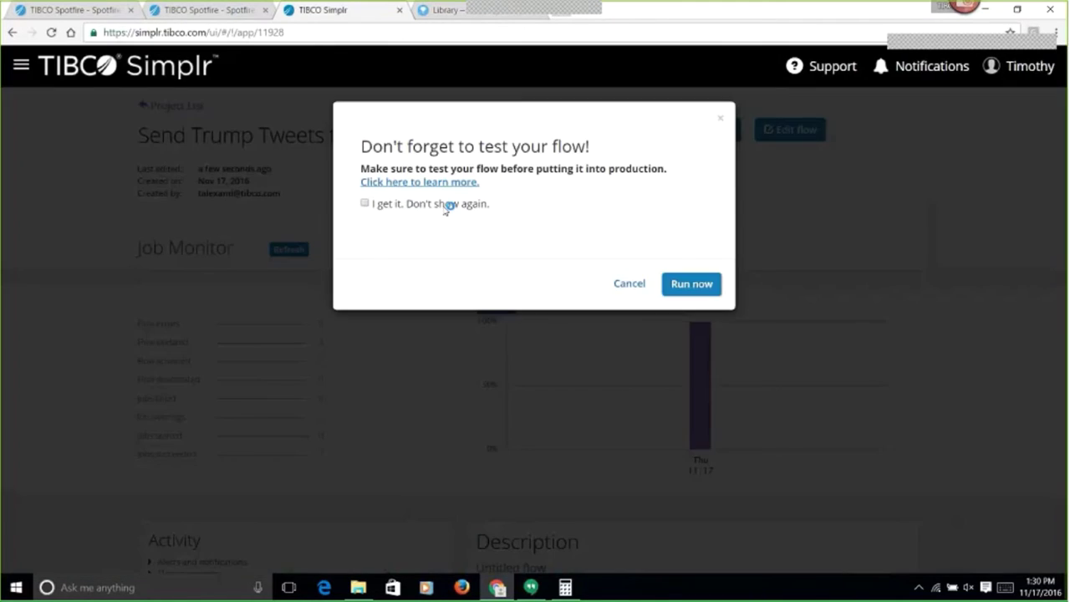
click(683, 284)
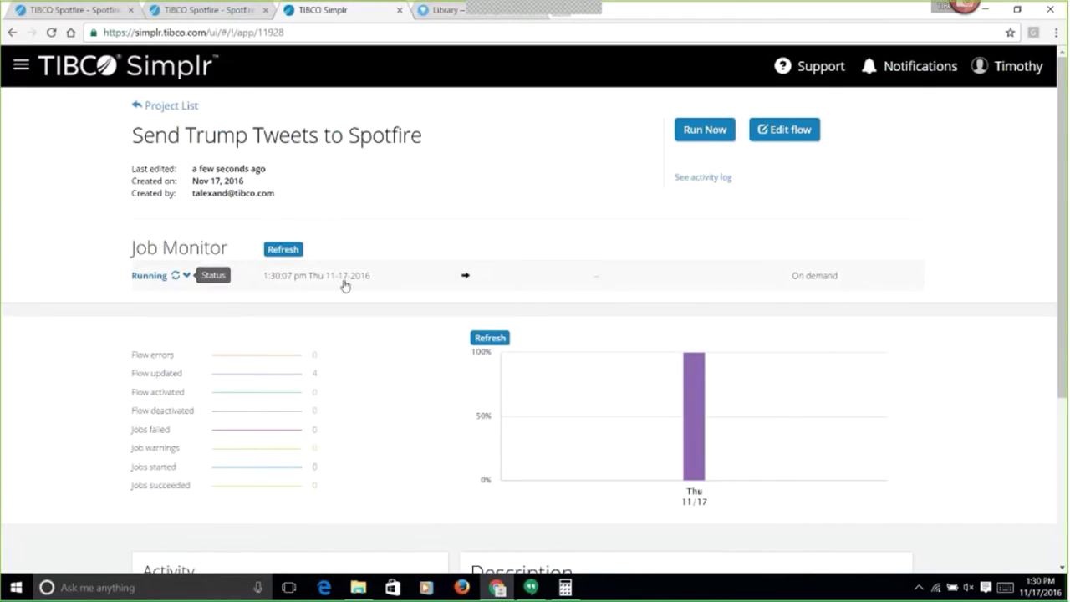
click(203, 277)
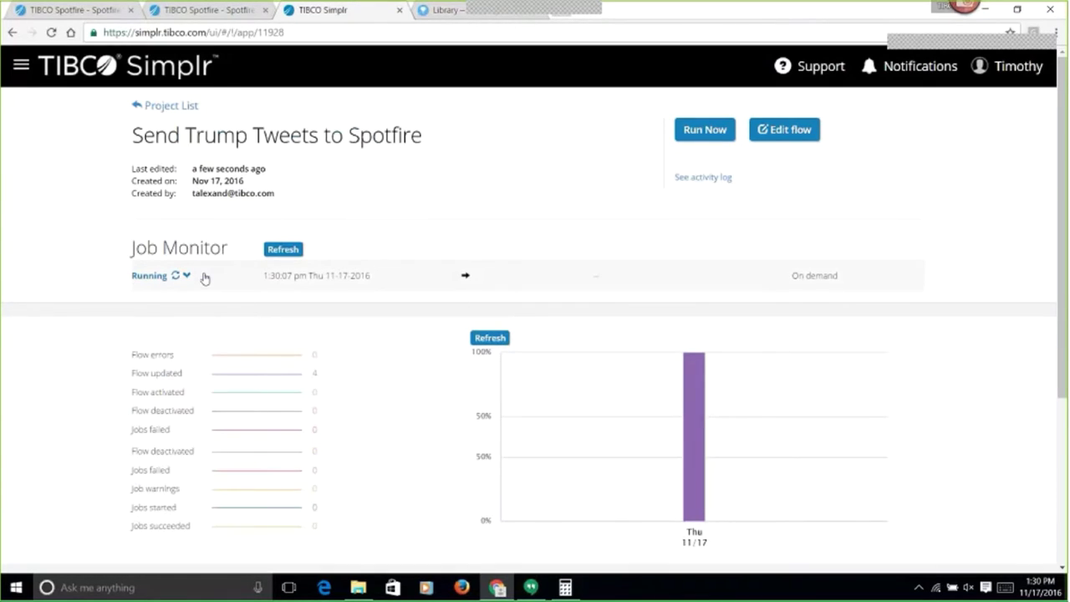
click(284, 250)
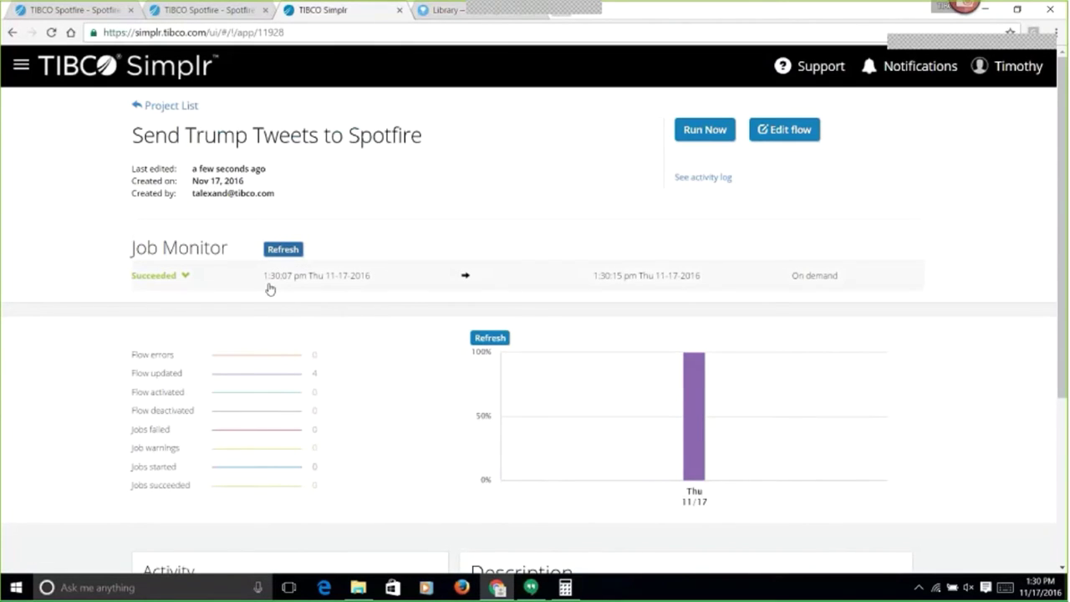
click(270, 285)
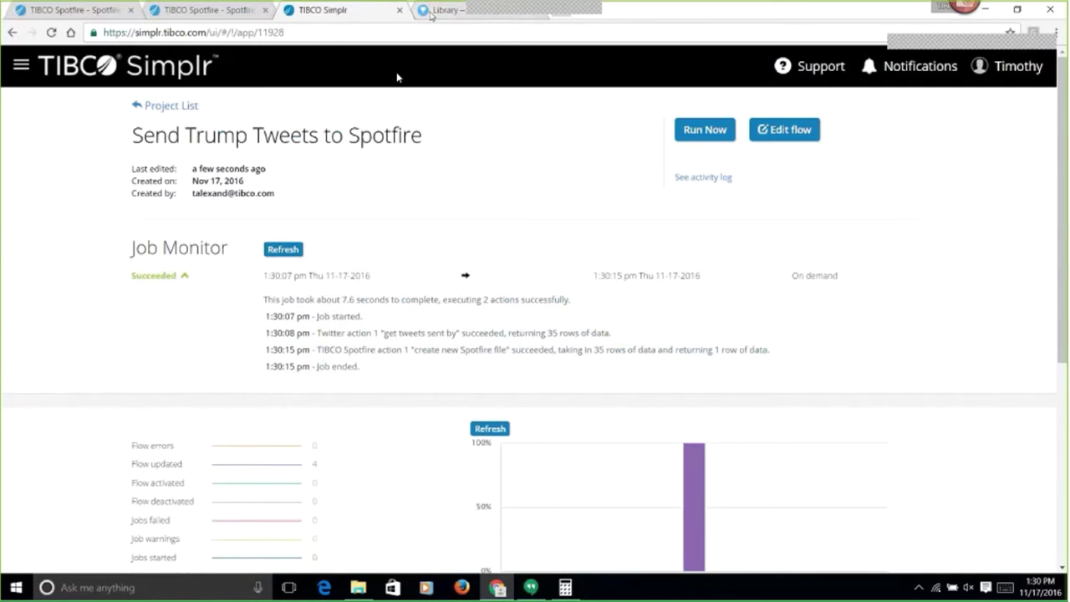
Reload the Spotfire library and open TRUMPTWEETDATA (35 rows, 19 columns) from EXAMPLE TRUMP TWEETS.
click(431, 14)
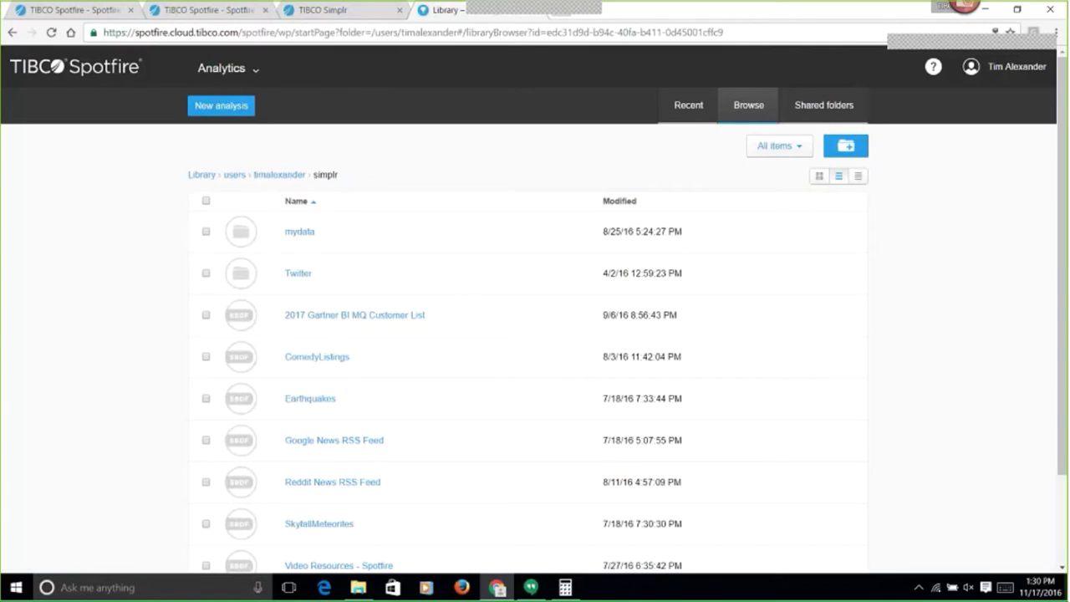
click(50, 36)
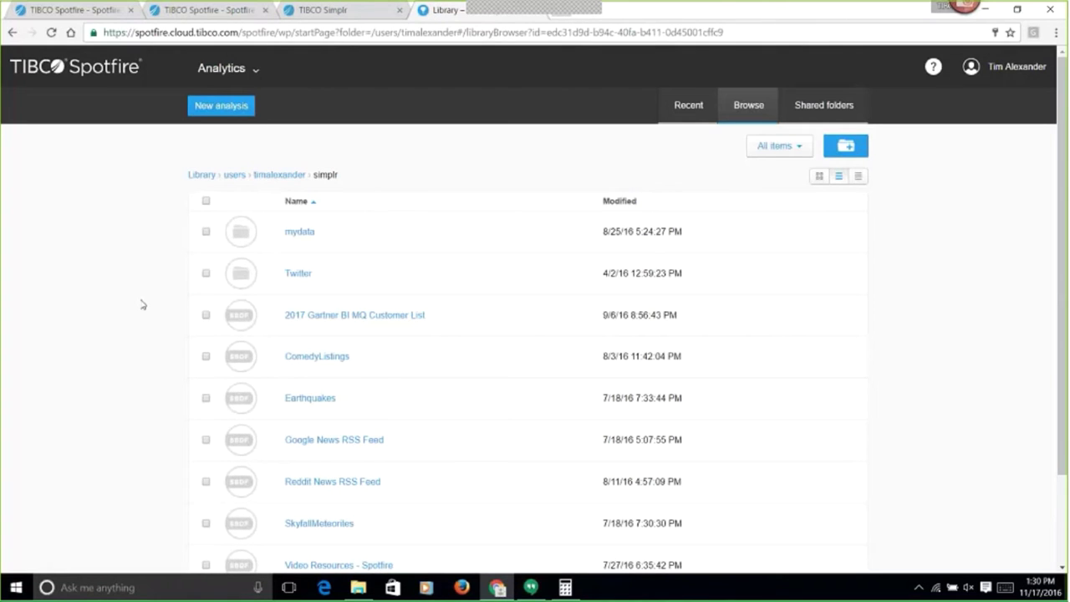
scroll(142, 305, down, 2)
scroll(142, 304, up, 2)
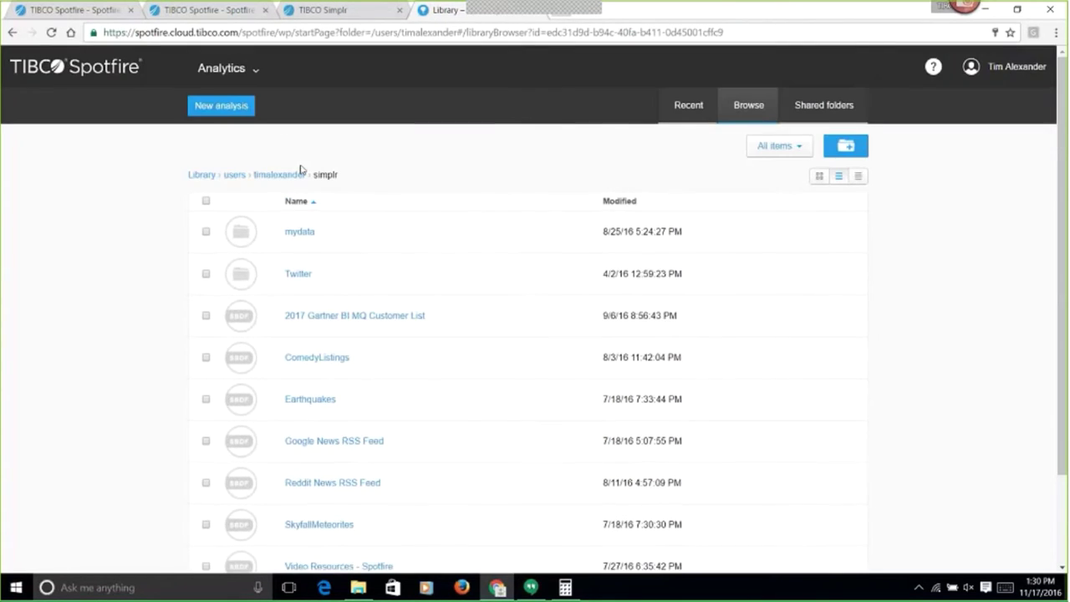
click(292, 177)
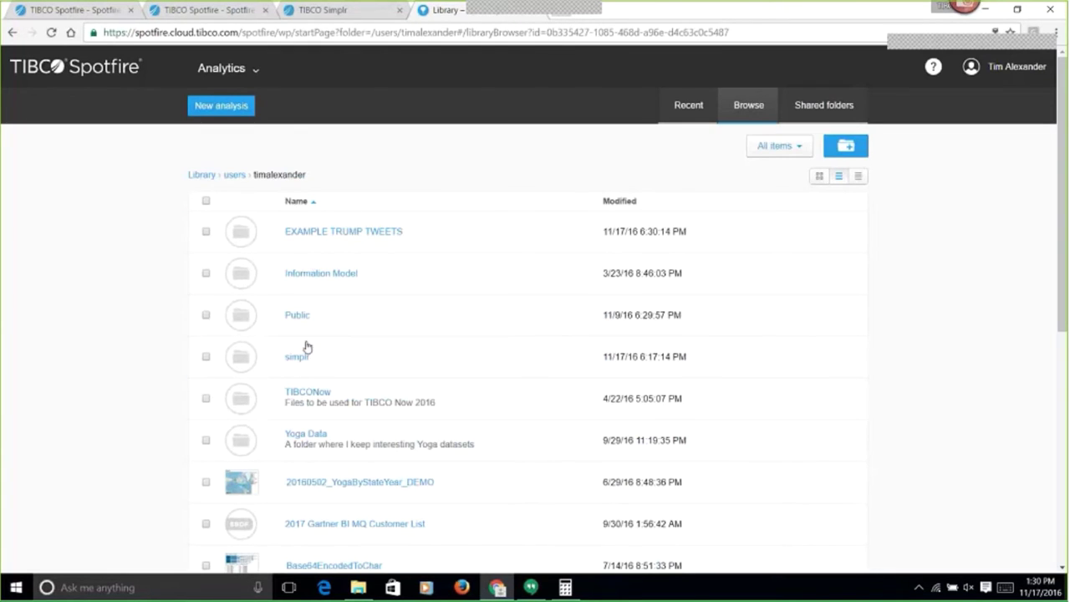
click(338, 231)
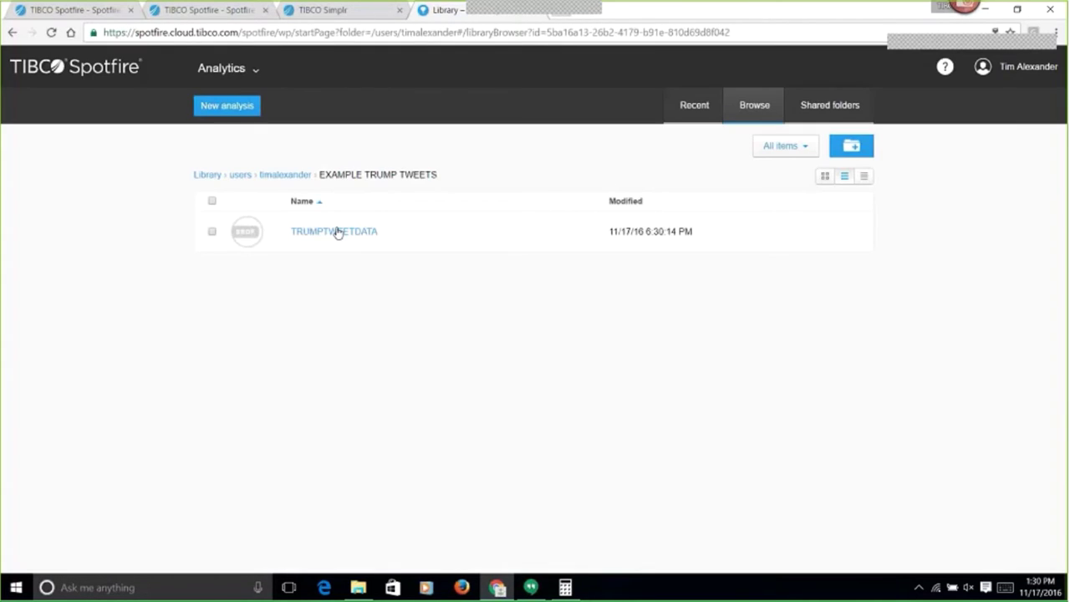
click(316, 235)
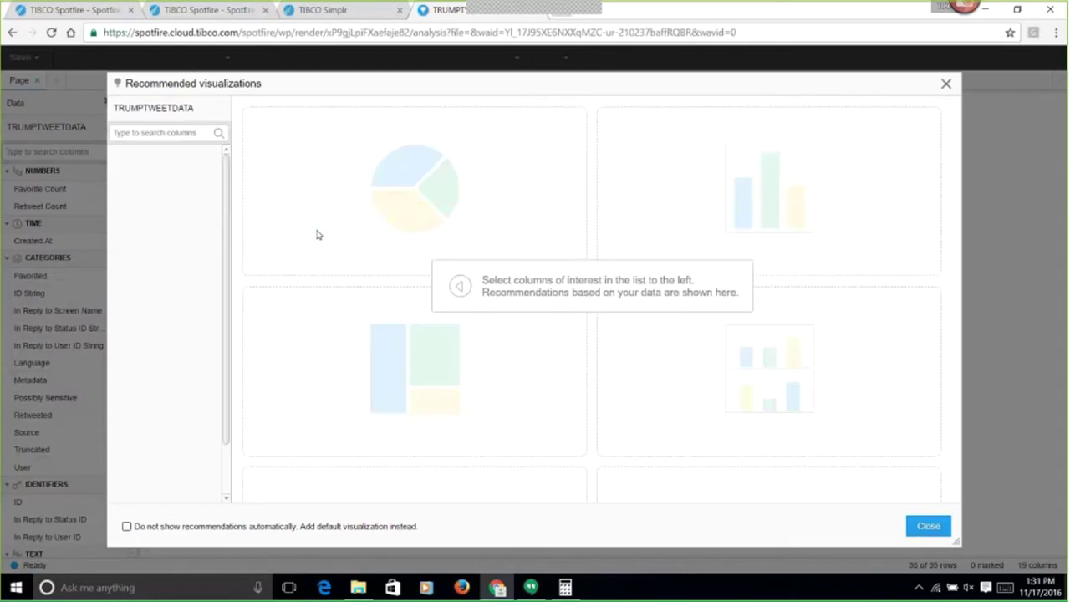
Dismiss the recommendations and add a bar chart summing Favorite Count across the three Source clients.
click(926, 527)
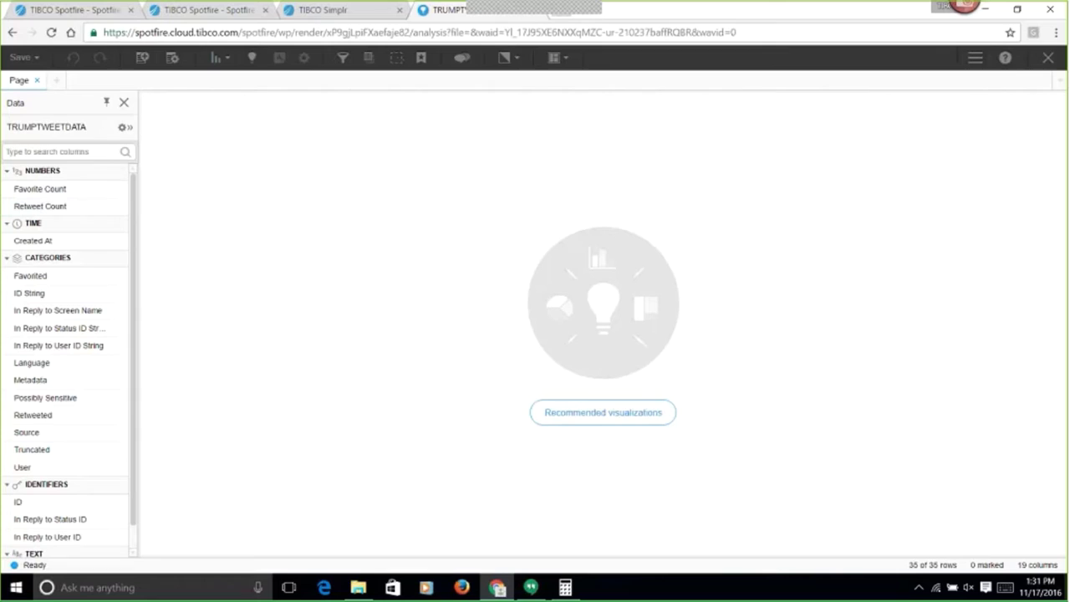
click(220, 58)
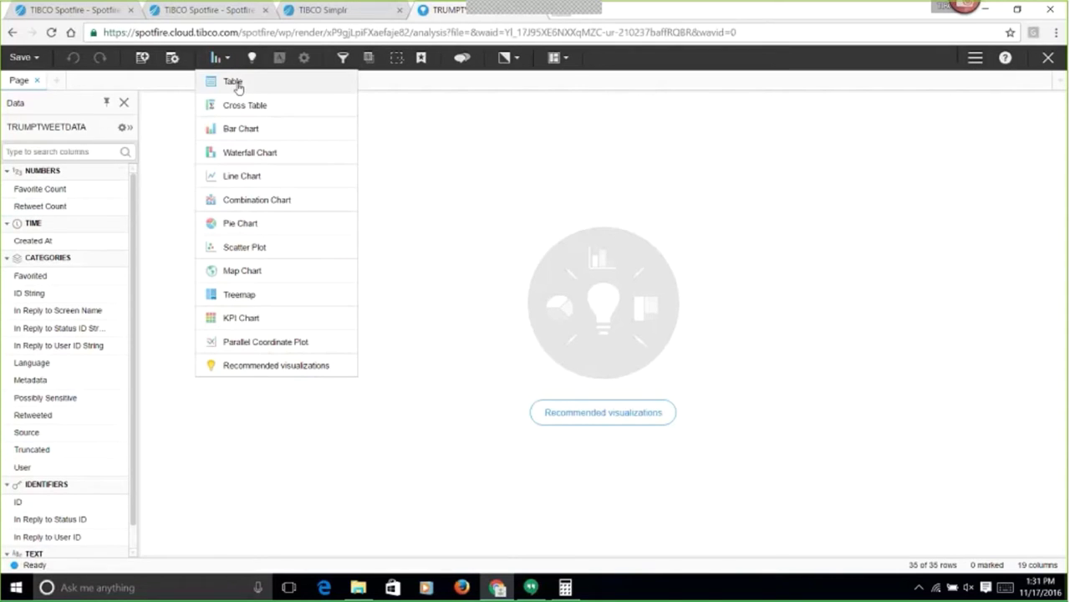
click(287, 131)
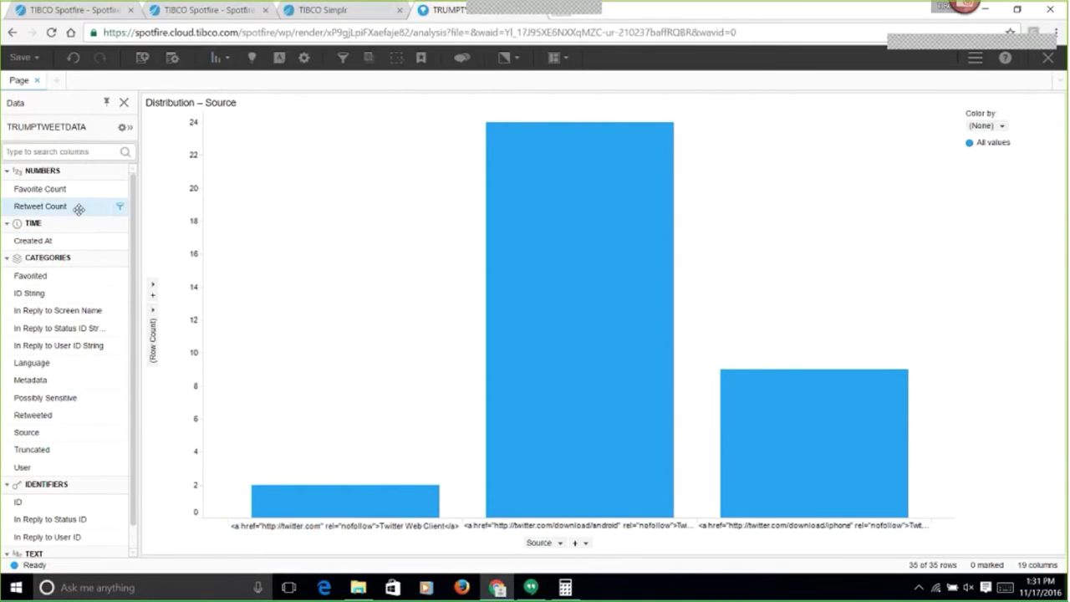
drag(67, 190, 151, 320)
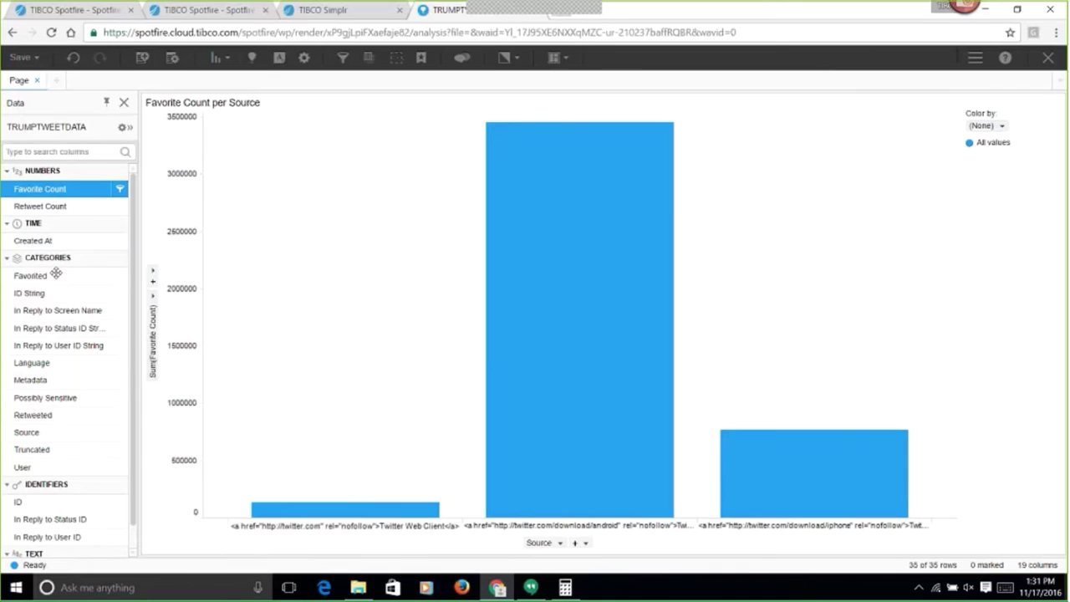
Browse the Favorited, ID String, In Reply to Screen Name and Text columns, then plot bars per Text.
click(125, 127)
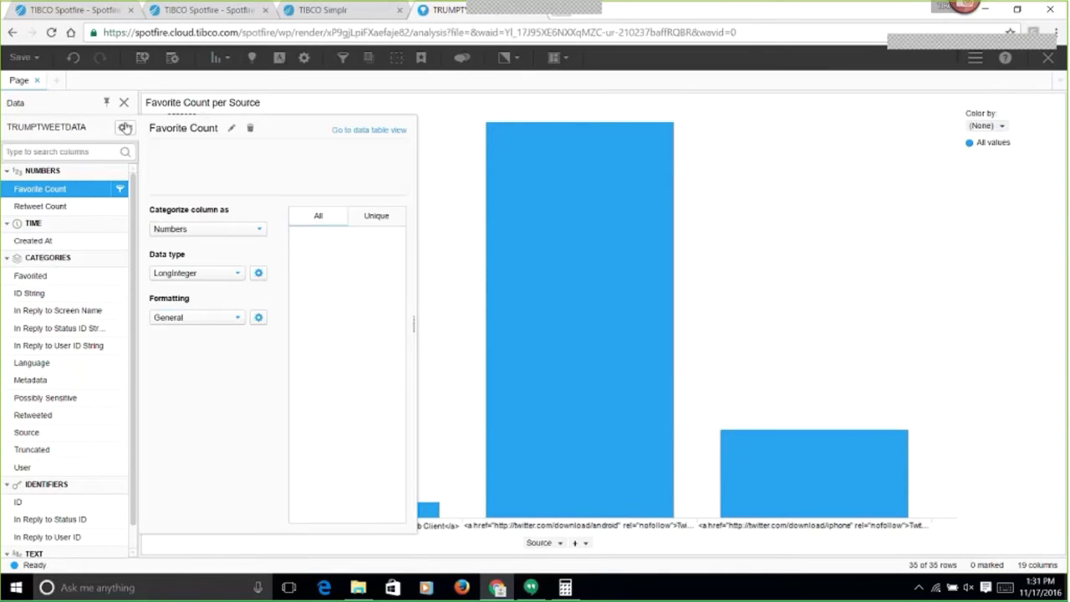
click(51, 277)
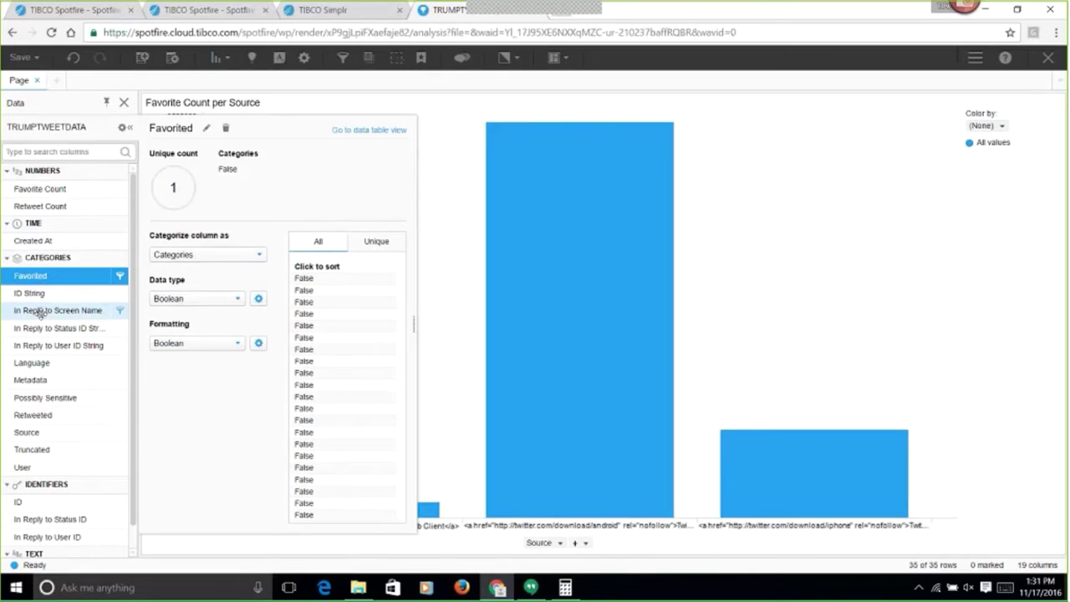
click(35, 294)
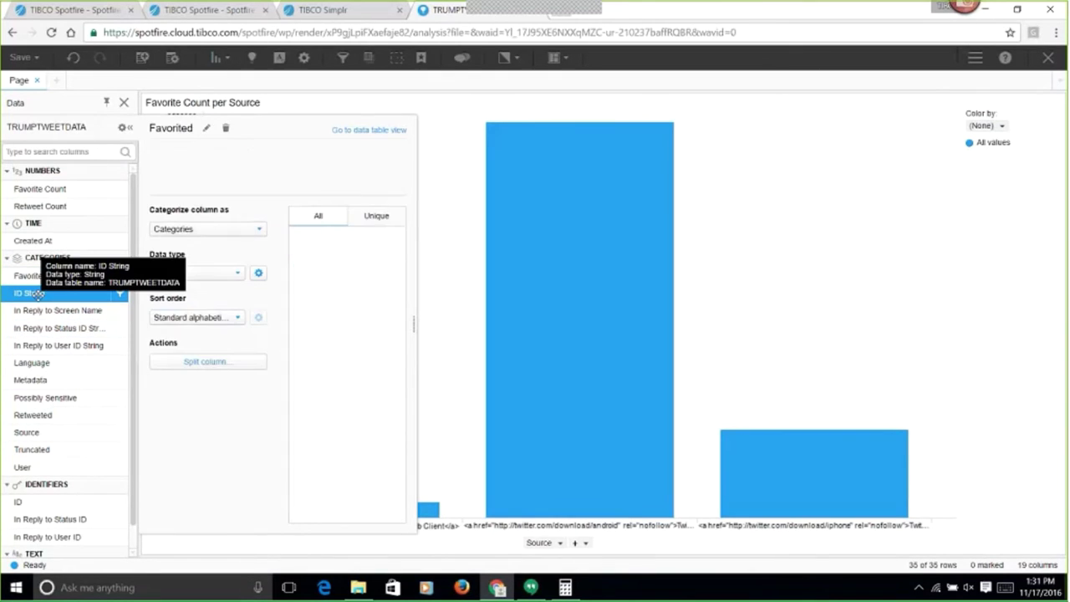
click(36, 310)
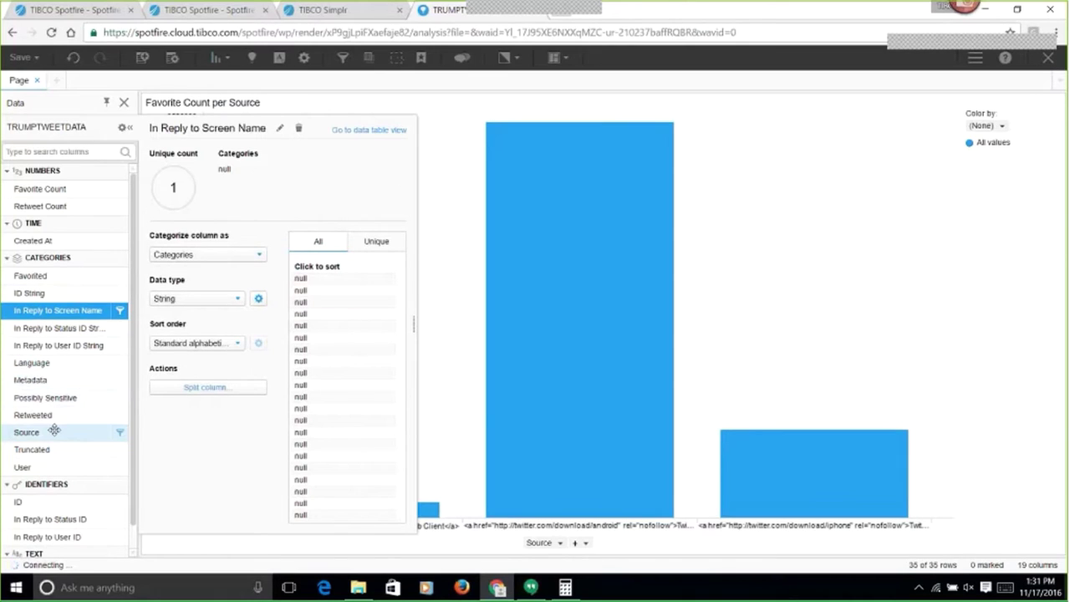
scroll(58, 451, down, 1)
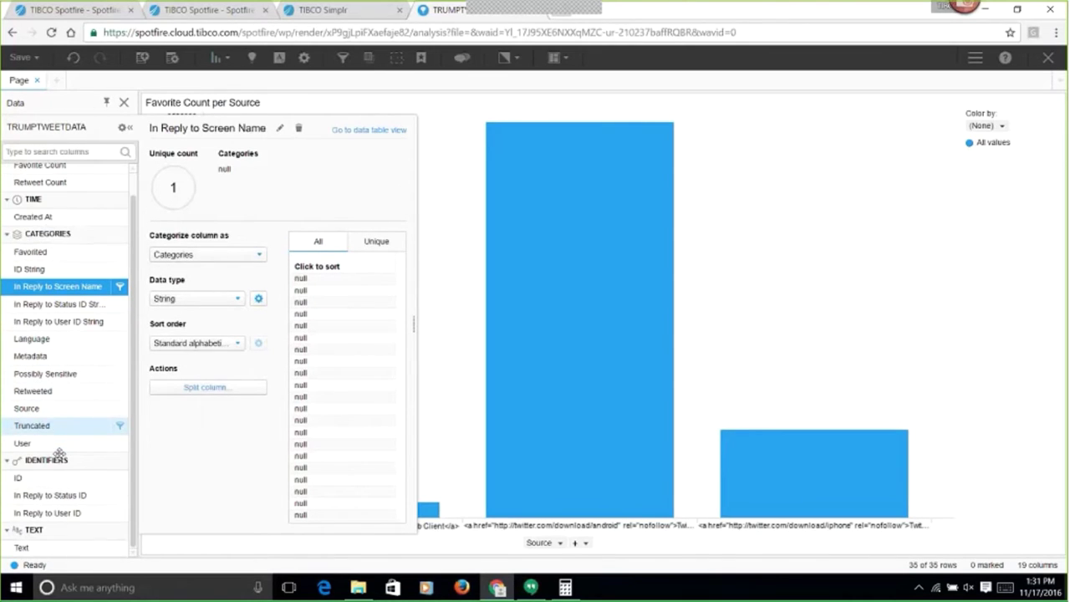
click(50, 546)
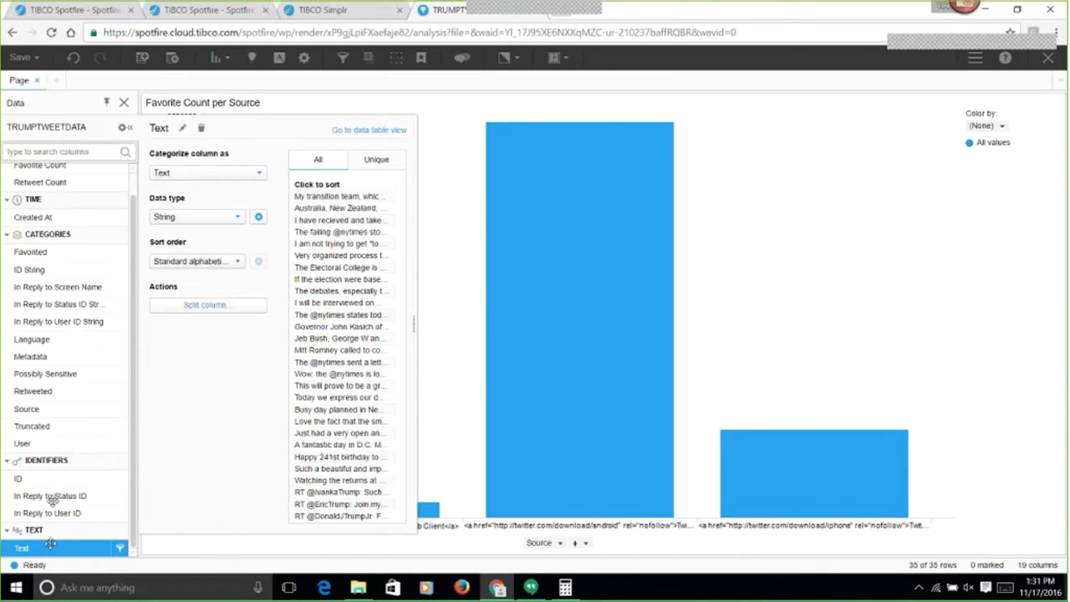
drag(48, 546, 535, 544)
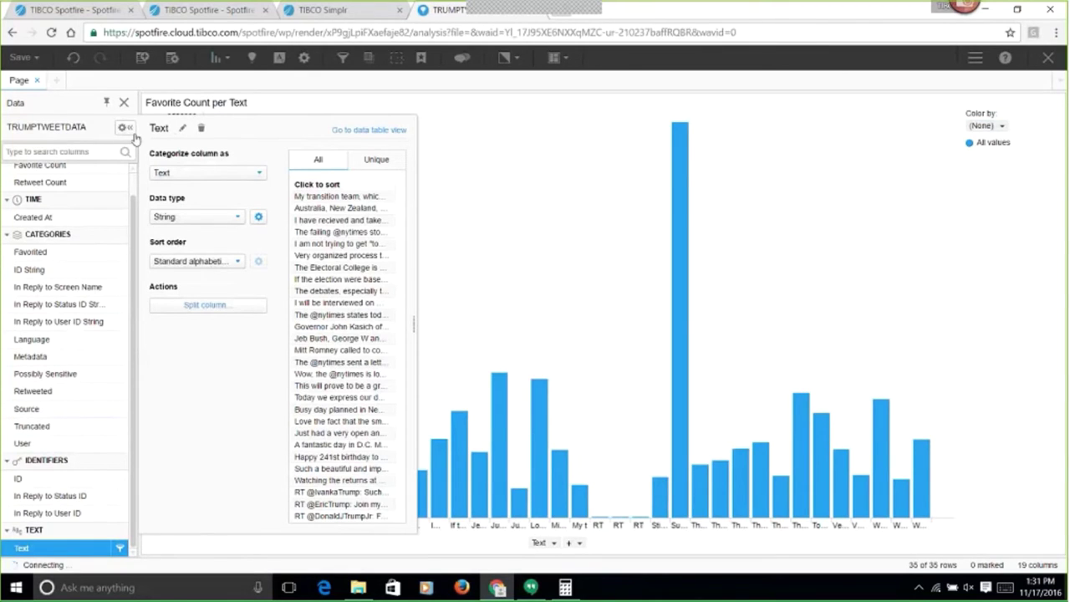
Sort the bars by value, make them horizontal, and widen the tweet text labels.
click(498, 528)
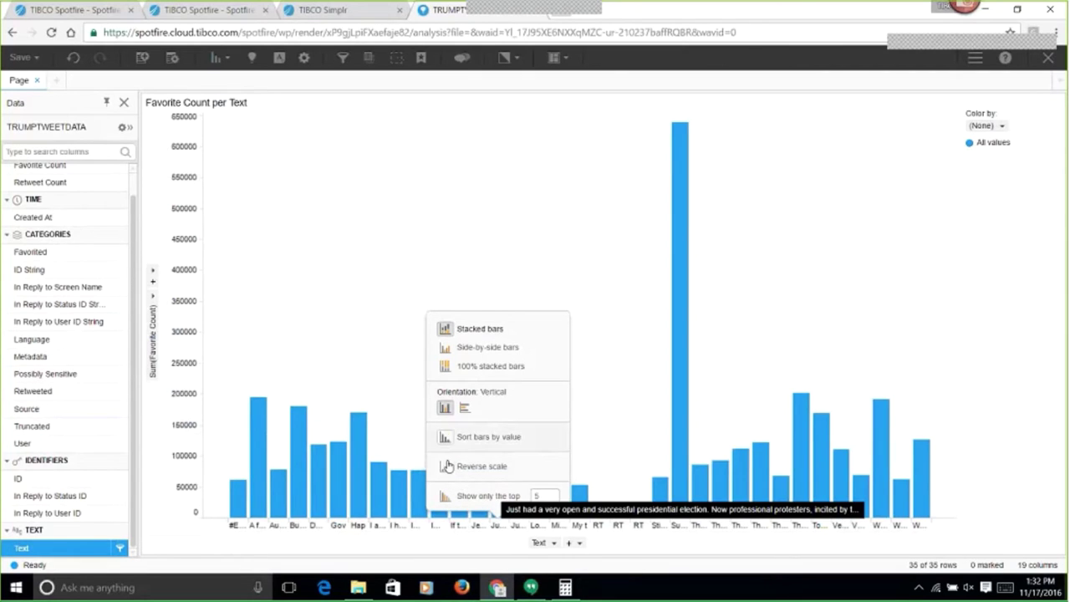
click(446, 443)
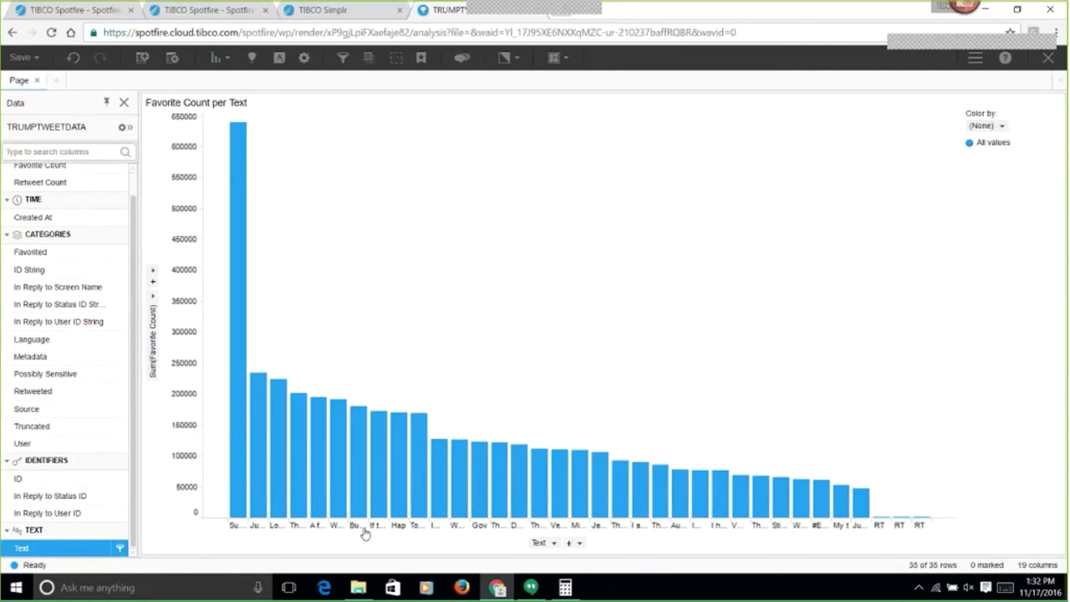
click(364, 534)
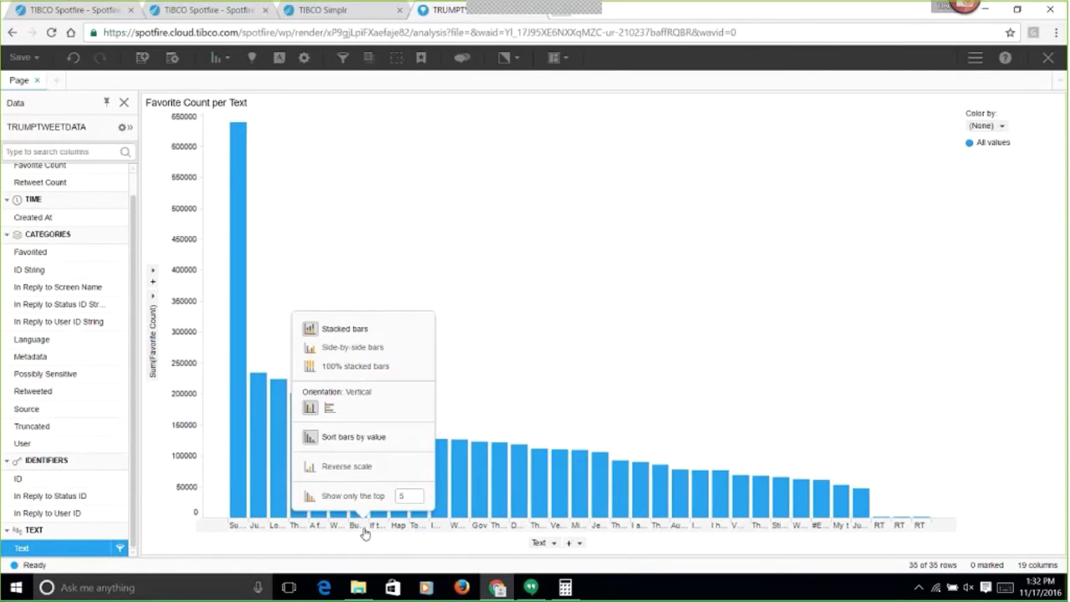
click(328, 408)
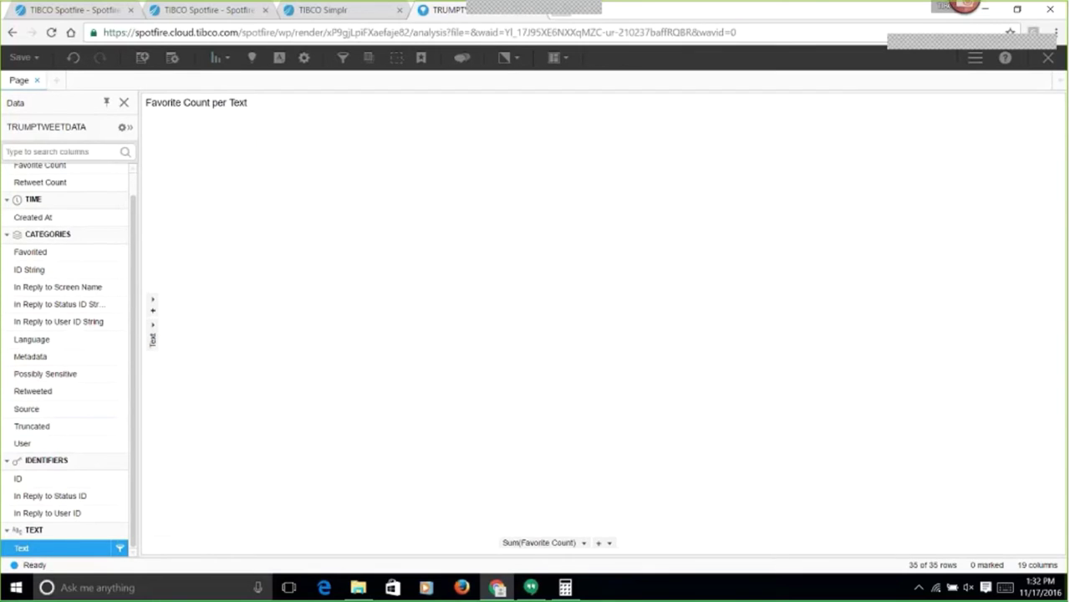
drag(199, 261, 474, 281)
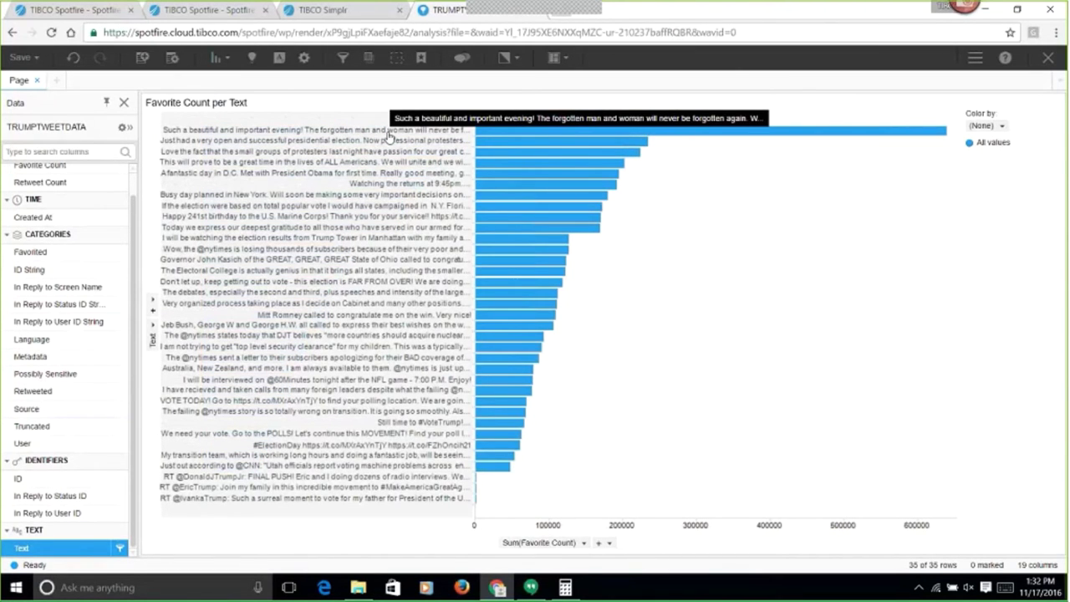
mouse_move(505, 134)
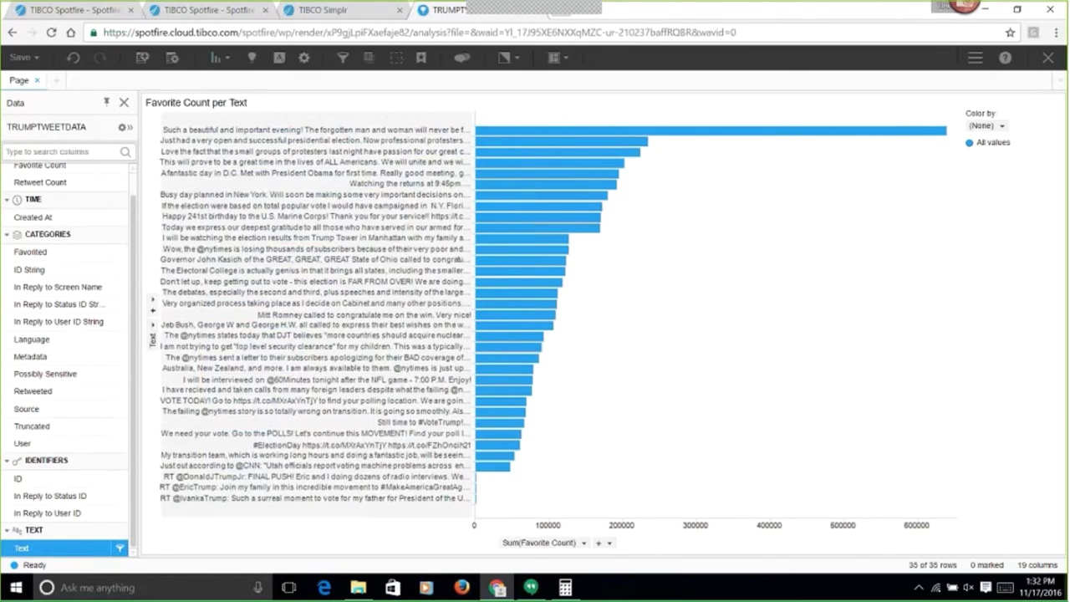
Leave the bar chart and return to the Simplr flow overview with its job monitor.
right_click(600, 185)
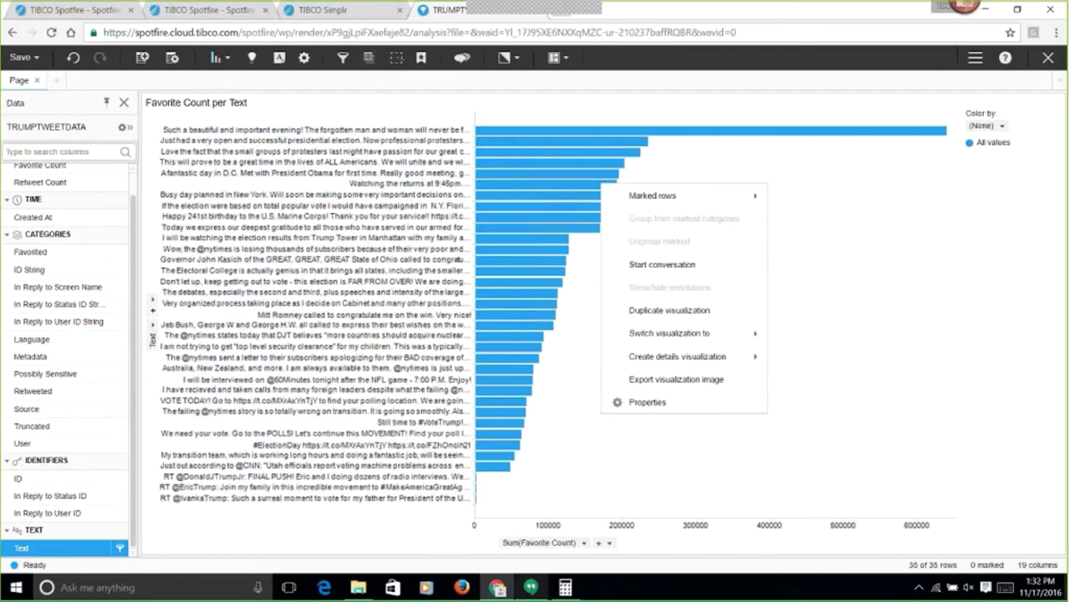
key(ctrl+shift+Tab)
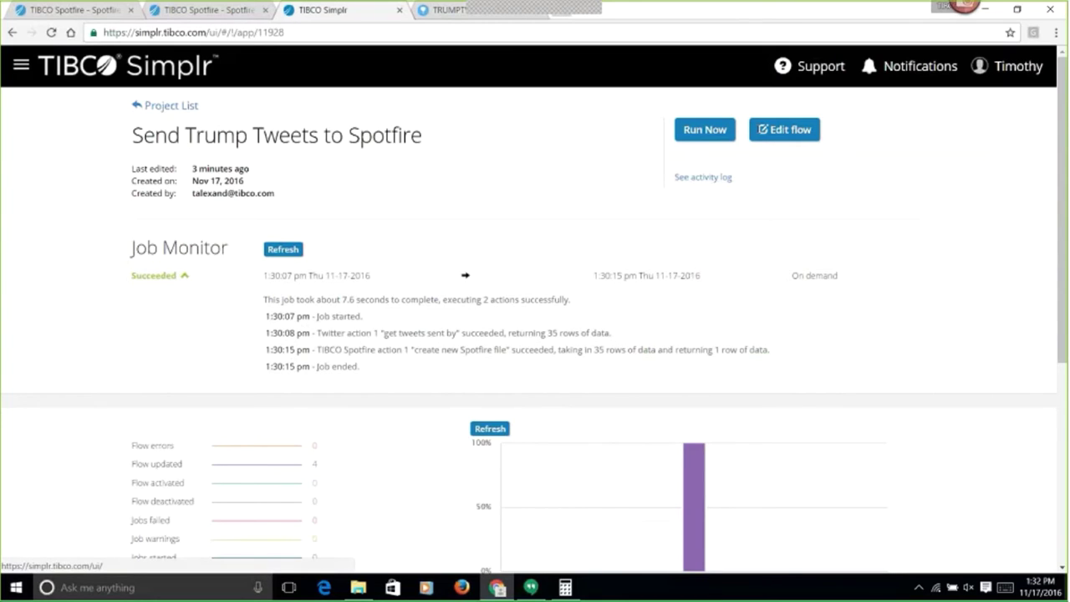
Make the Timer Trigger repeat every 5 Minutes, save it, and turn on Run flow on schedule.
click(762, 134)
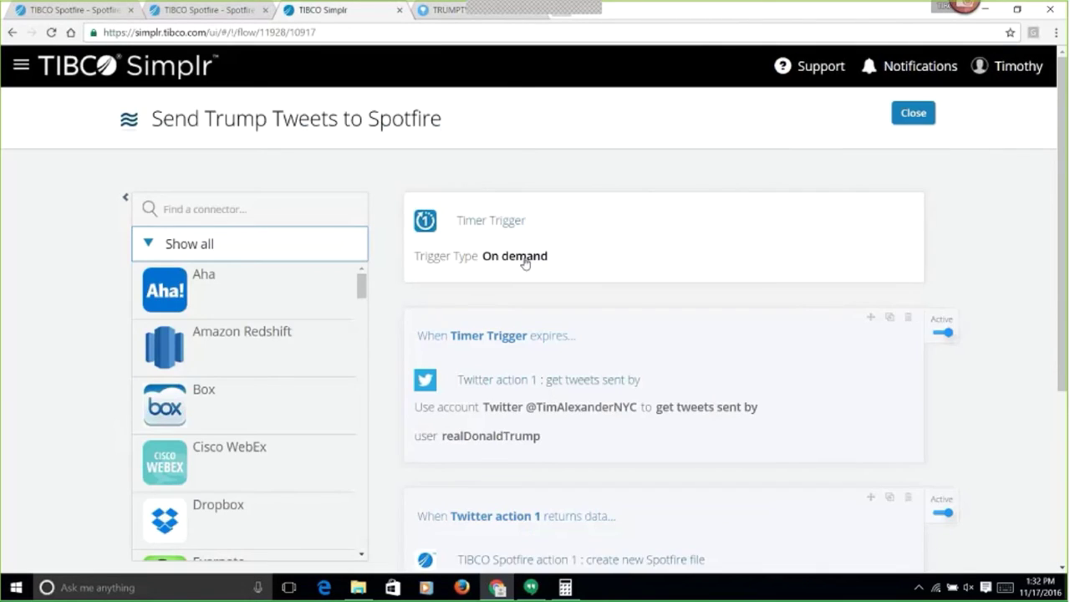
click(525, 263)
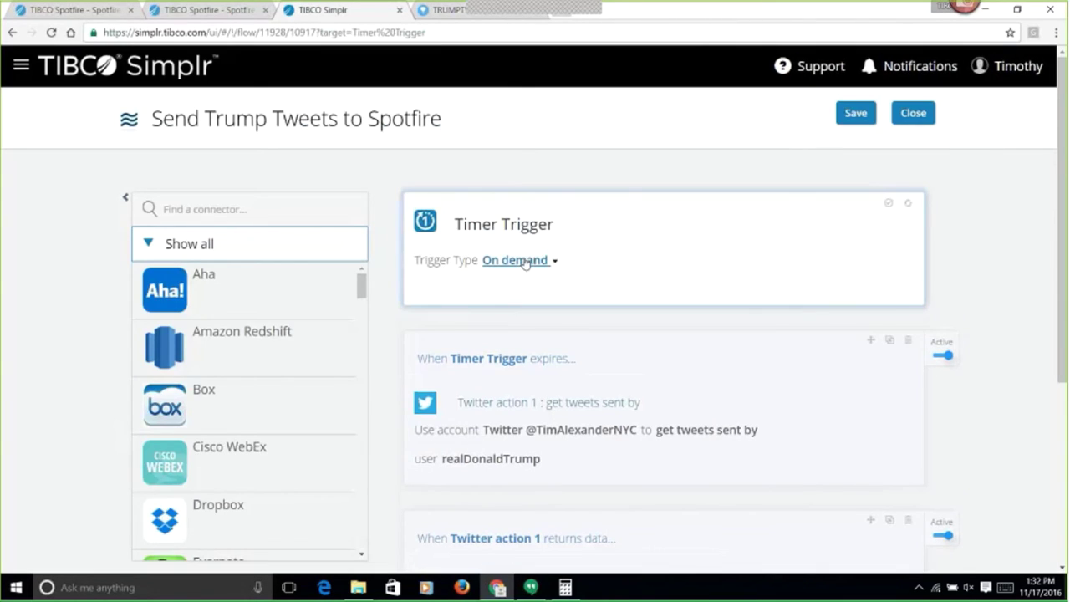
click(524, 260)
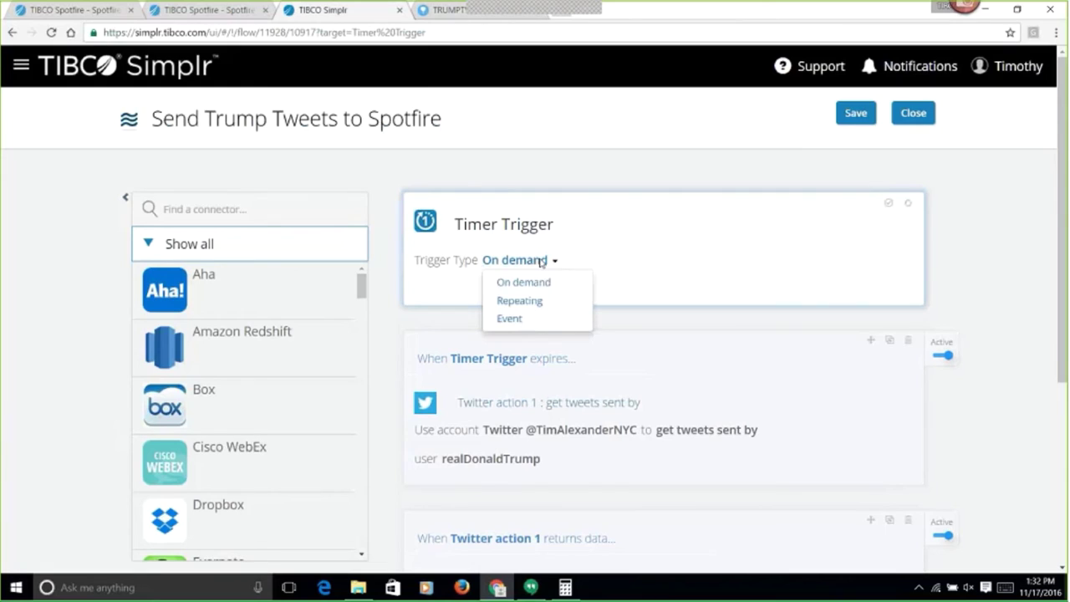
click(520, 302)
click(560, 286)
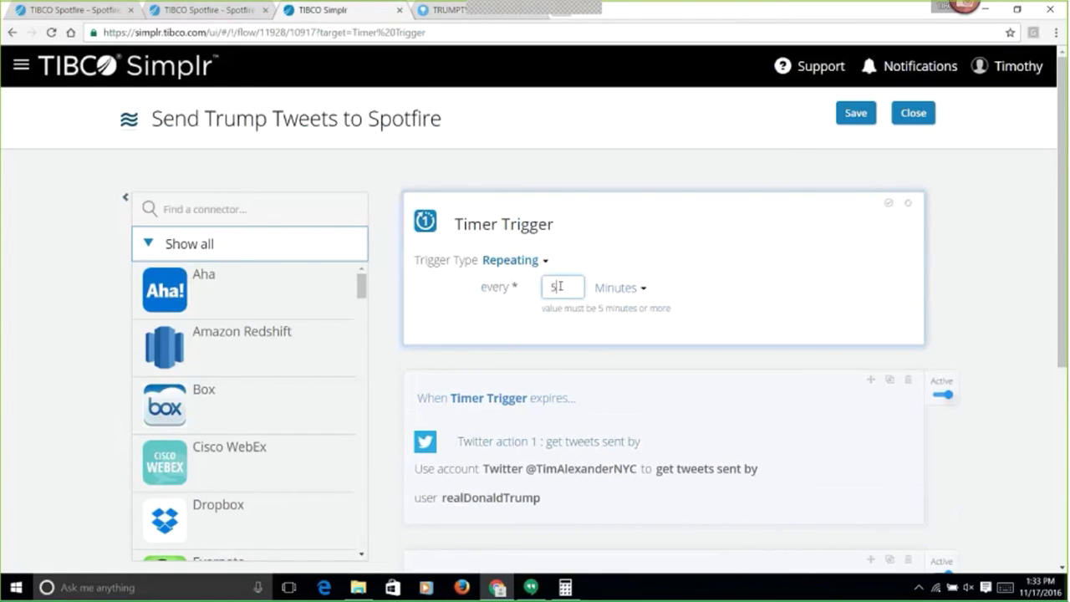
click(852, 117)
click(914, 114)
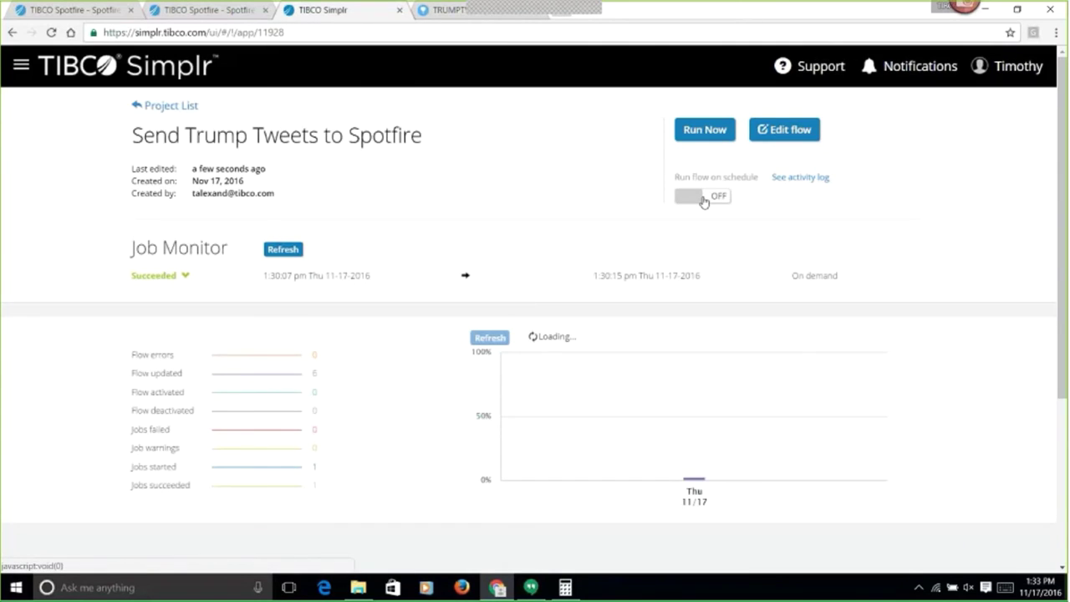
click(698, 197)
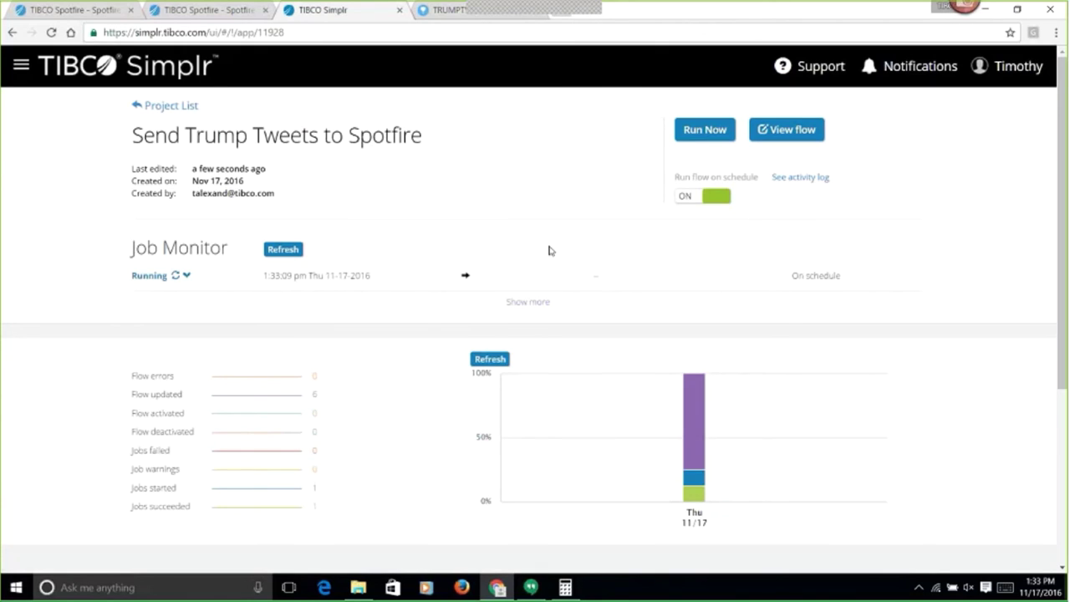
Add a KPI Chart in Spotfire showing summed Favorite Count for each tweet source.
click(435, 13)
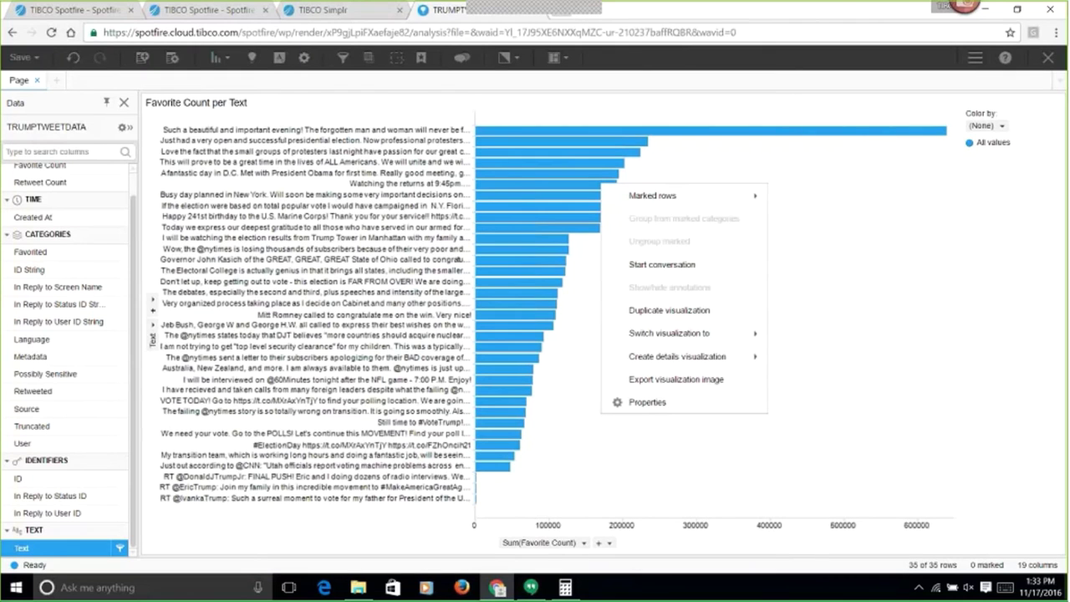
click(225, 57)
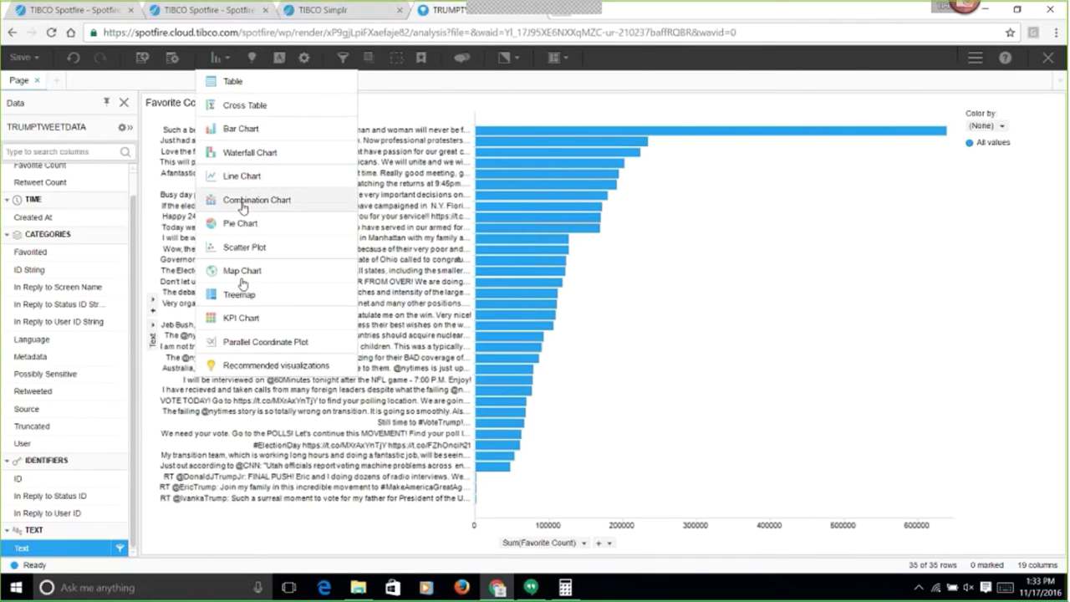
click(240, 321)
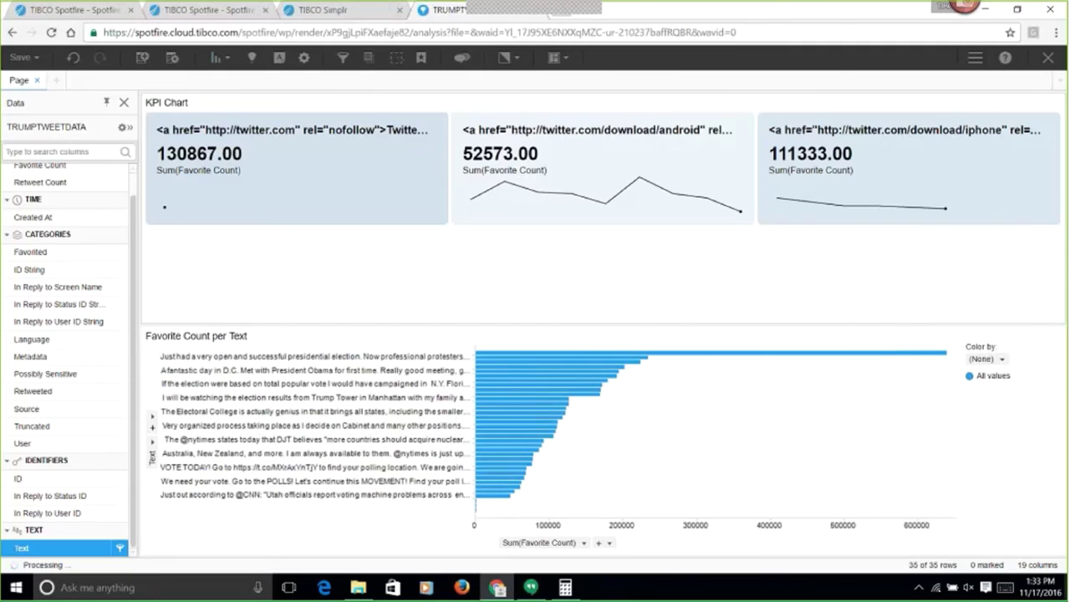